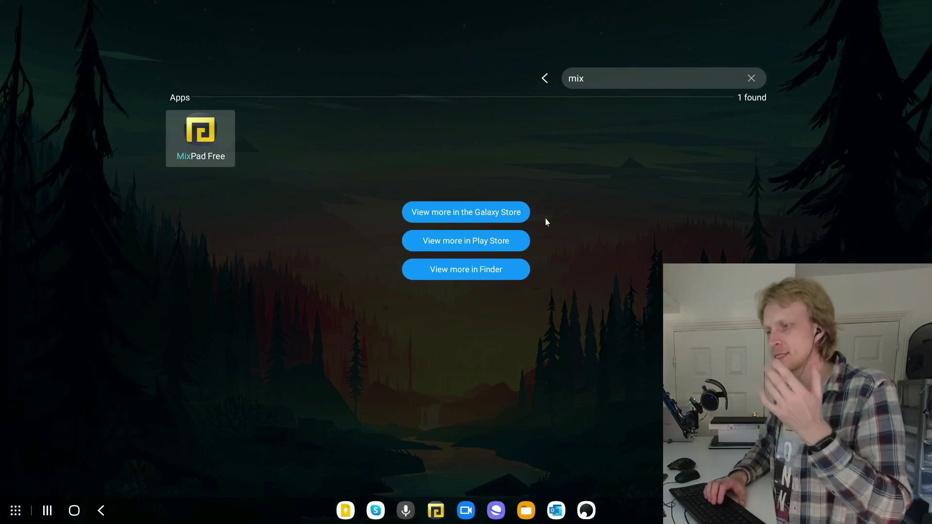
# Step: Launch MixPad Free and delete the leftover noisy_audio_sample clip from its track
pyautogui.press('Return')
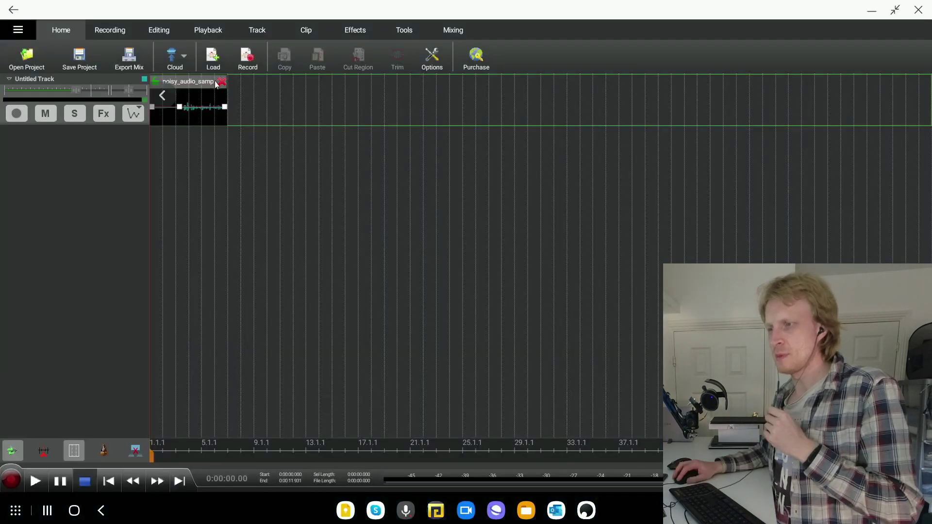
pyautogui.click(217, 84)
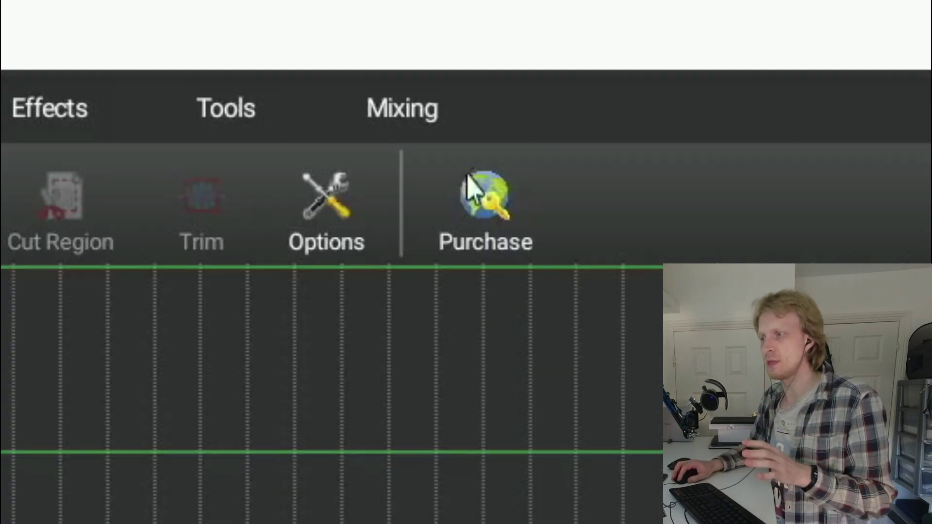
pyautogui.click(476, 55)
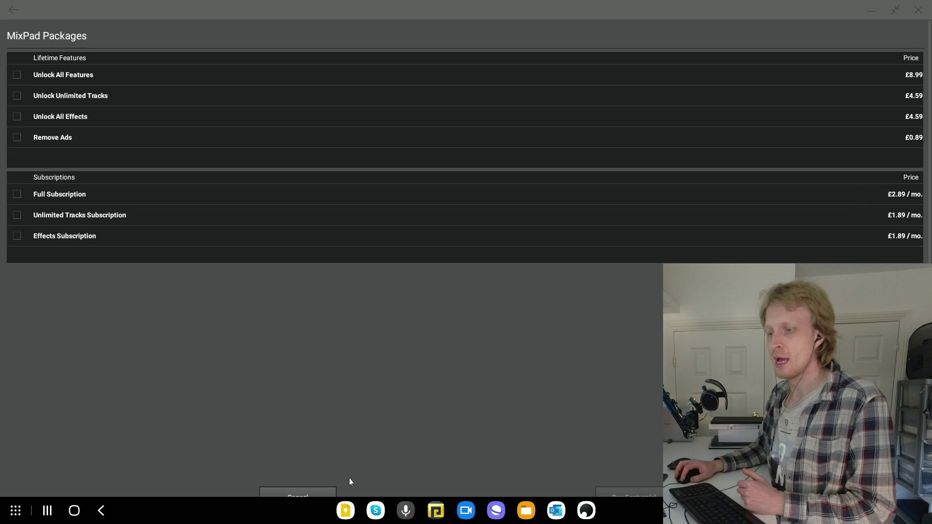
pyautogui.click(323, 491)
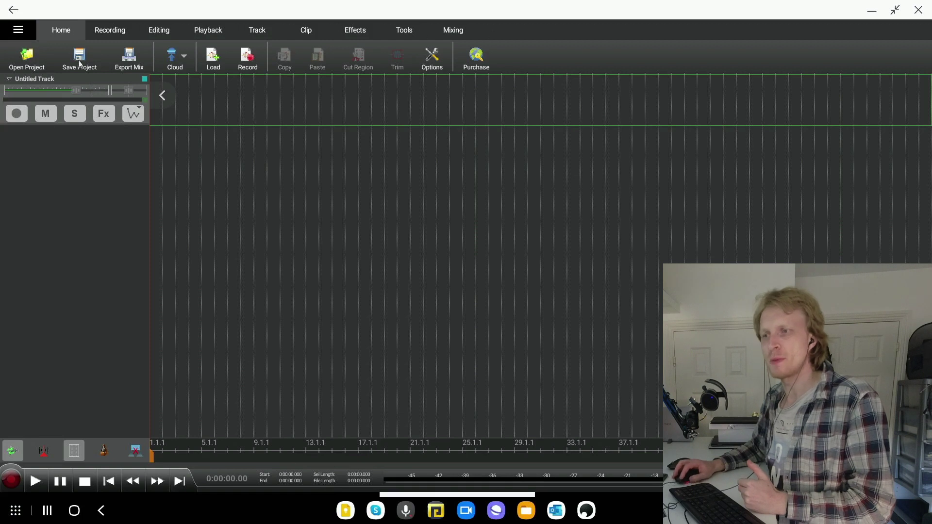
# Step: Browse the Recording, Editing, Playback, Track, Clip, Effects, Tools, Mixing and Home tabs, ending on Recording
pyautogui.click(115, 31)
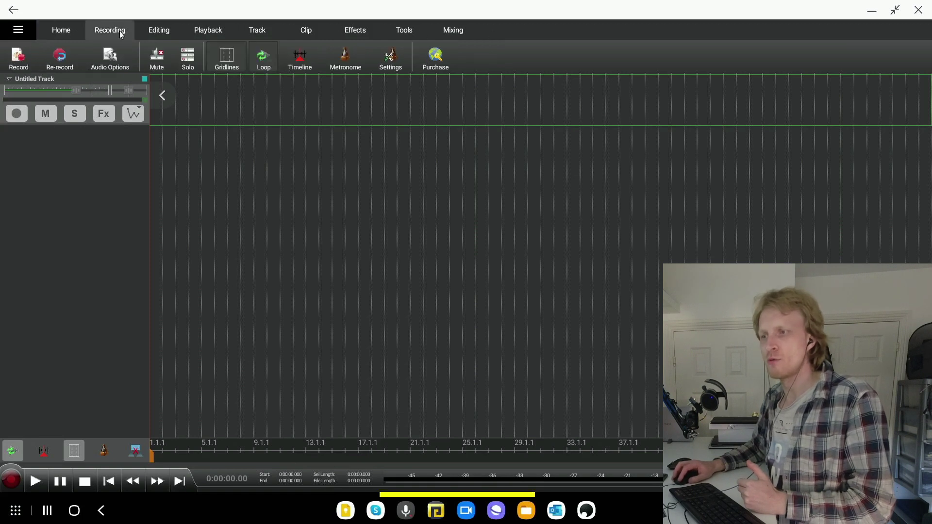
pyautogui.click(156, 32)
pyautogui.click(212, 34)
pyautogui.click(258, 31)
pyautogui.click(315, 34)
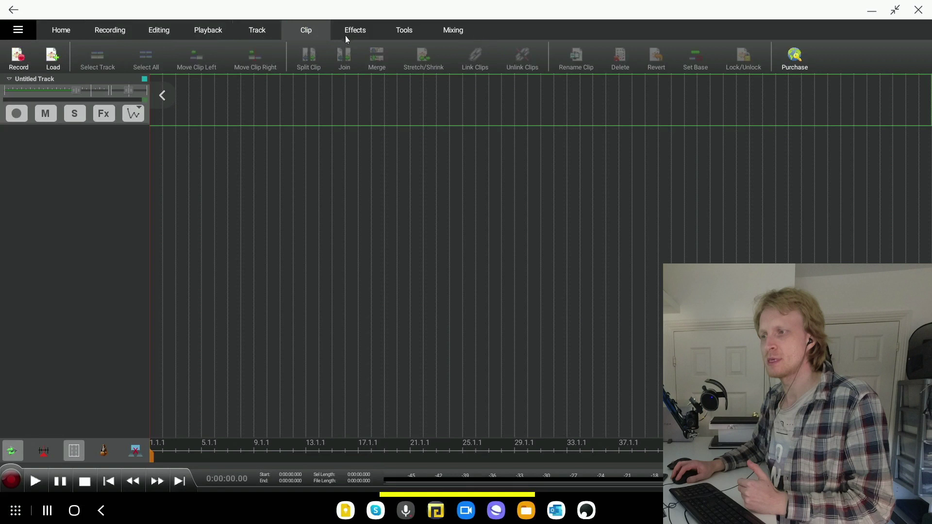
pyautogui.click(351, 34)
pyautogui.click(403, 33)
pyautogui.click(447, 34)
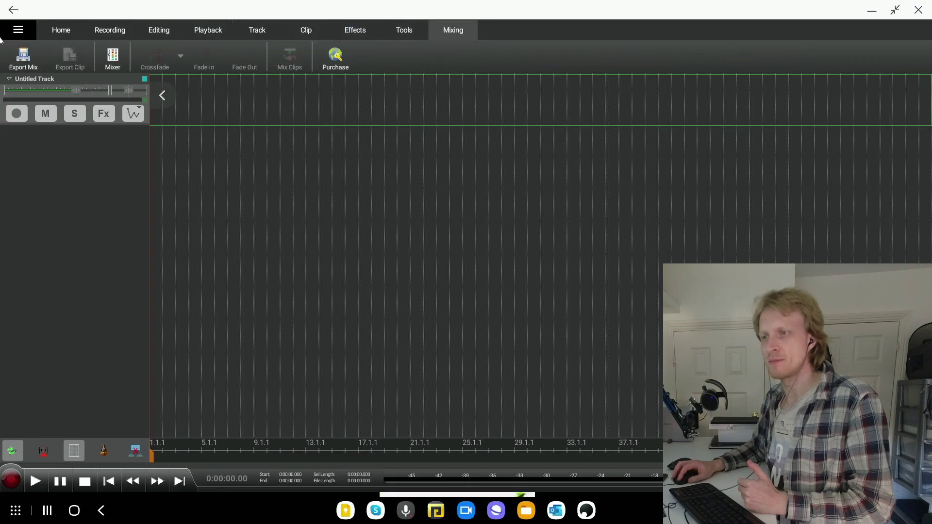
pyautogui.click(53, 34)
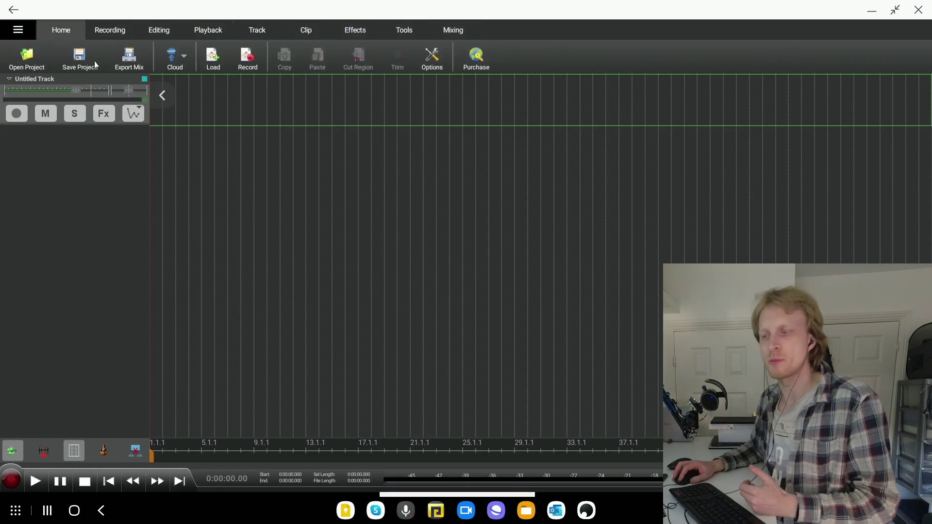
pyautogui.click(112, 30)
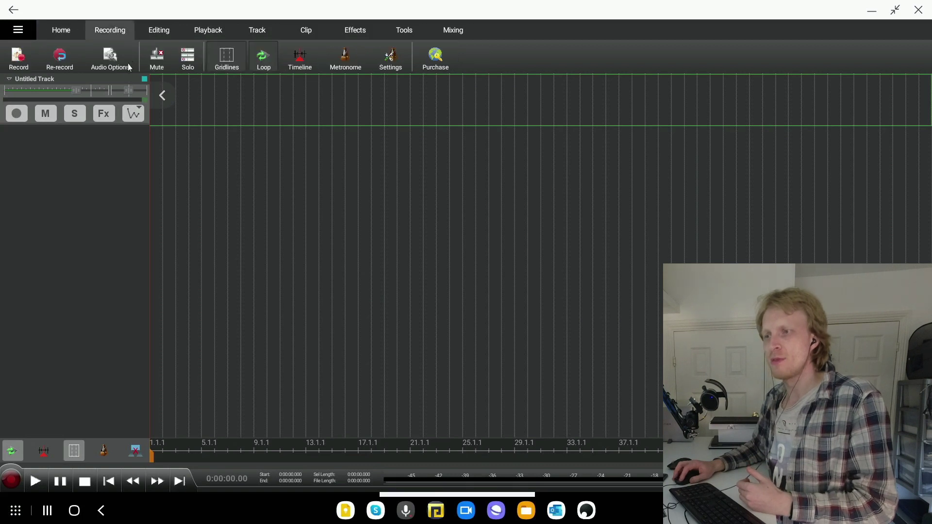
# Step: Record a test take, play it back twice from the start, then delete the test clip
pyautogui.click(20, 59)
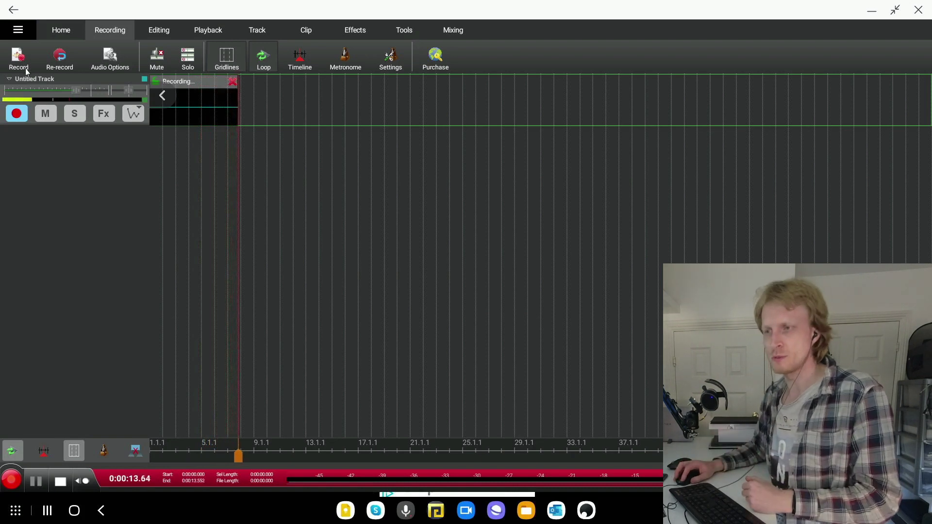
pyautogui.click(61, 483)
pyautogui.click(108, 481)
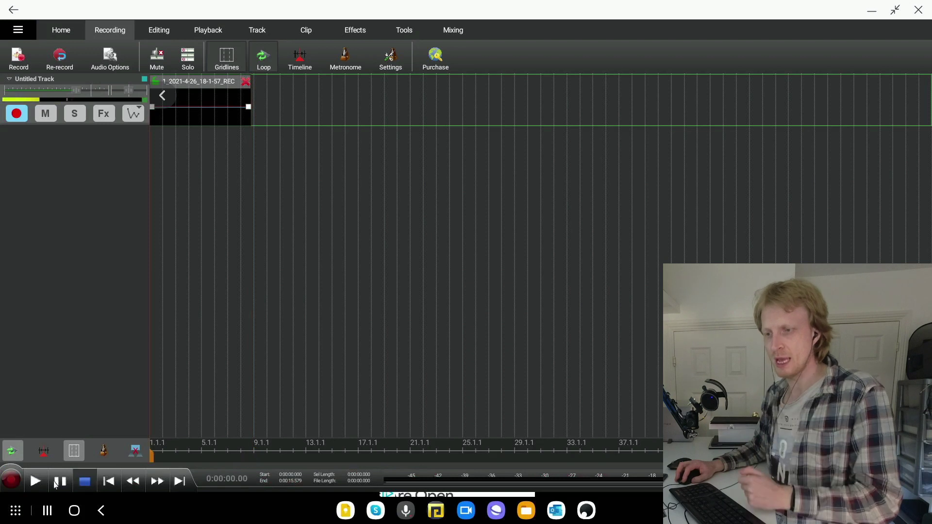
pyautogui.click(37, 481)
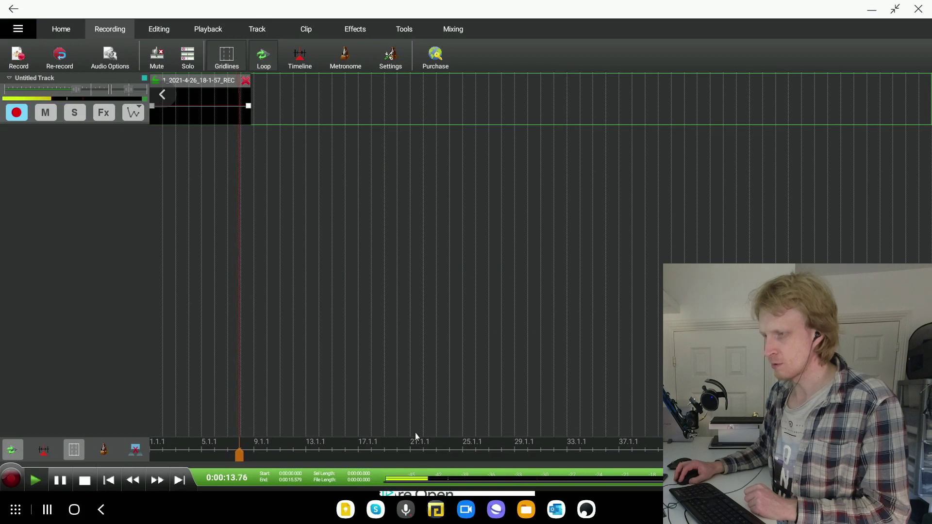
pyautogui.click(85, 481)
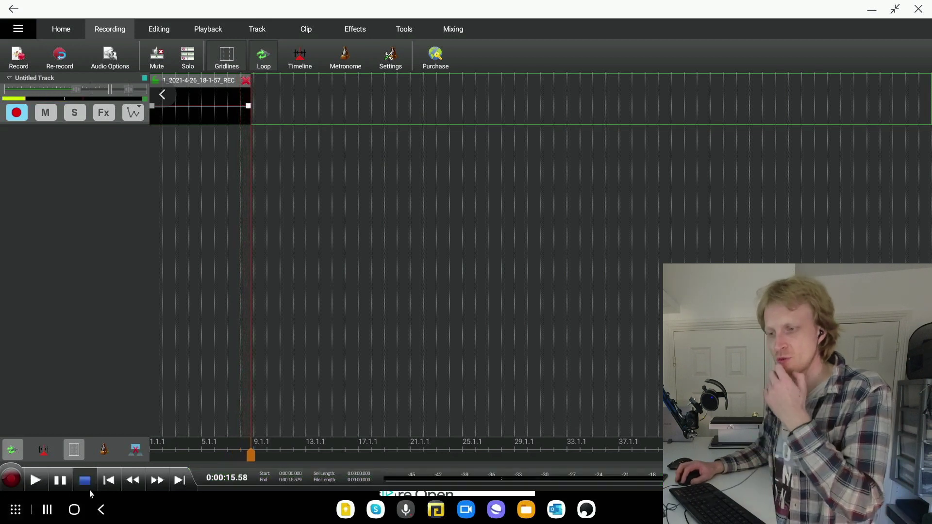
pyautogui.click(39, 482)
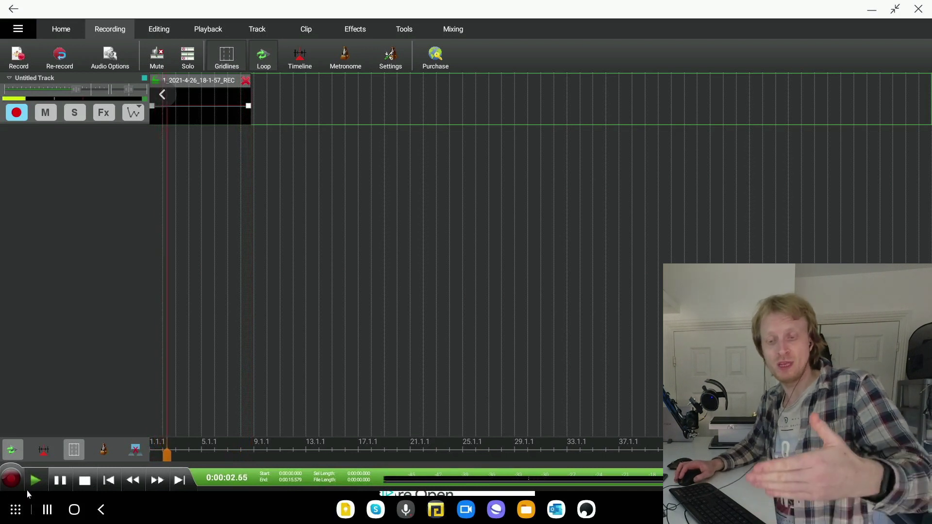
pyautogui.click(85, 481)
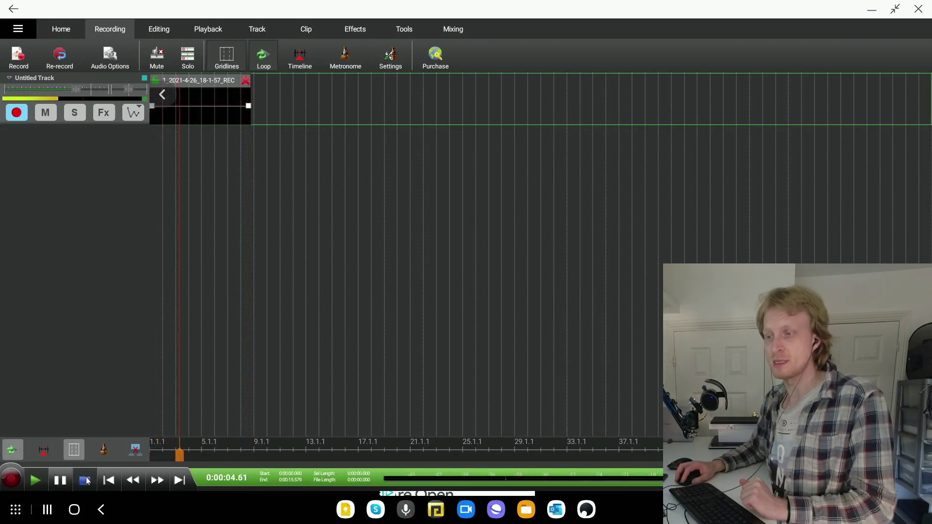
pyautogui.click(246, 79)
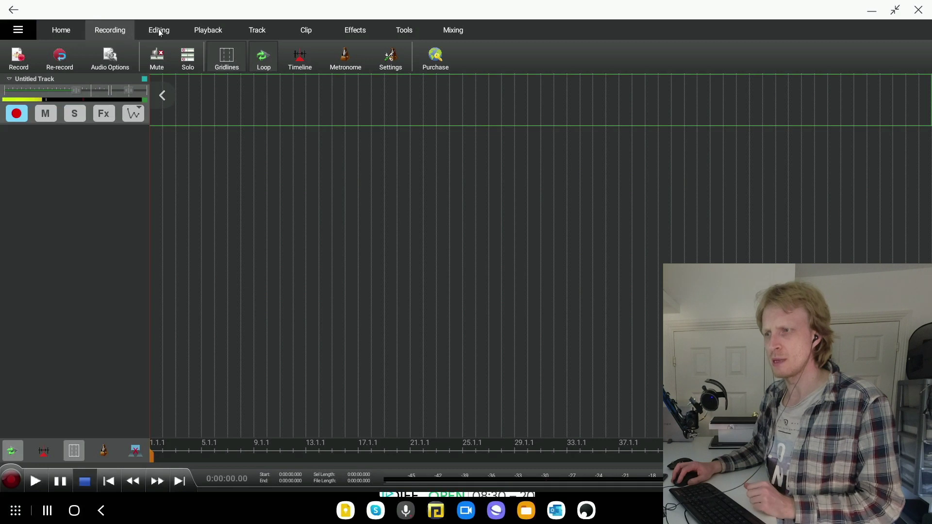
# Step: Check the Track, Playback, Editing and Recording tools, then choose Load on the Clip tab
pyautogui.click(256, 30)
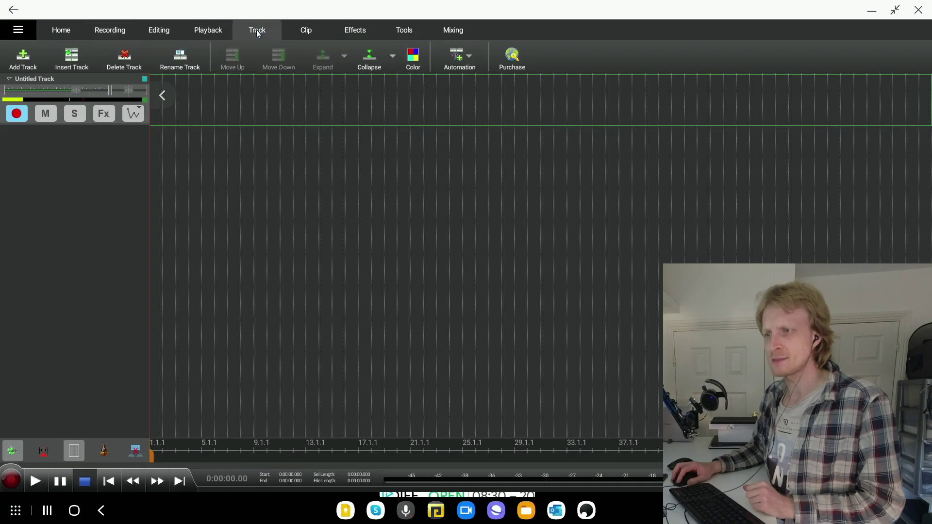
pyautogui.click(222, 32)
pyautogui.click(165, 31)
pyautogui.click(109, 27)
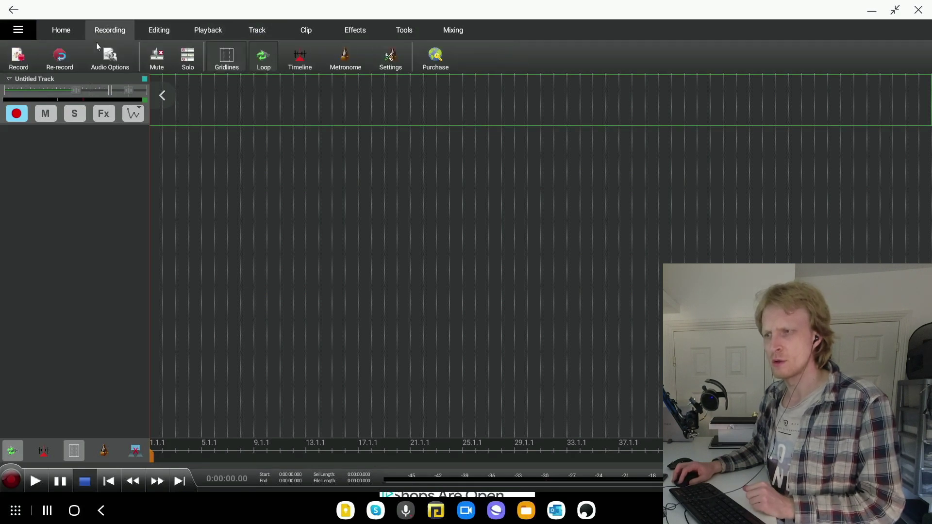
pyautogui.click(310, 31)
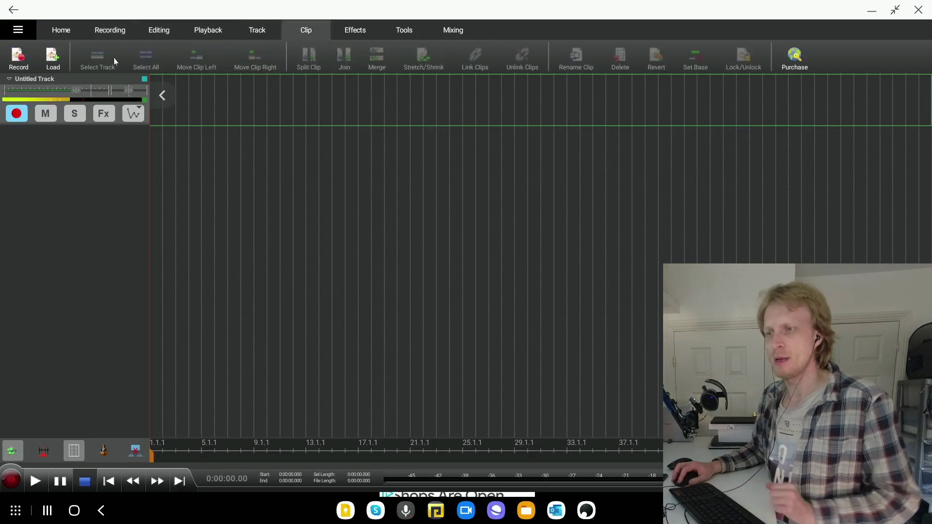
pyautogui.click(52, 57)
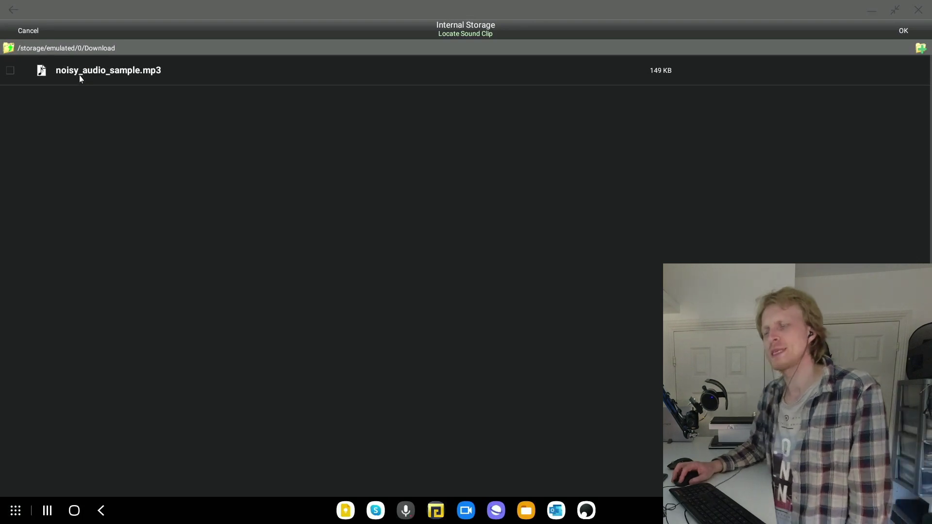
# Step: Select noisy_audio_sample.mp3 in Locate Sound Clip and import it onto the Untitled Track
pyautogui.click(9, 71)
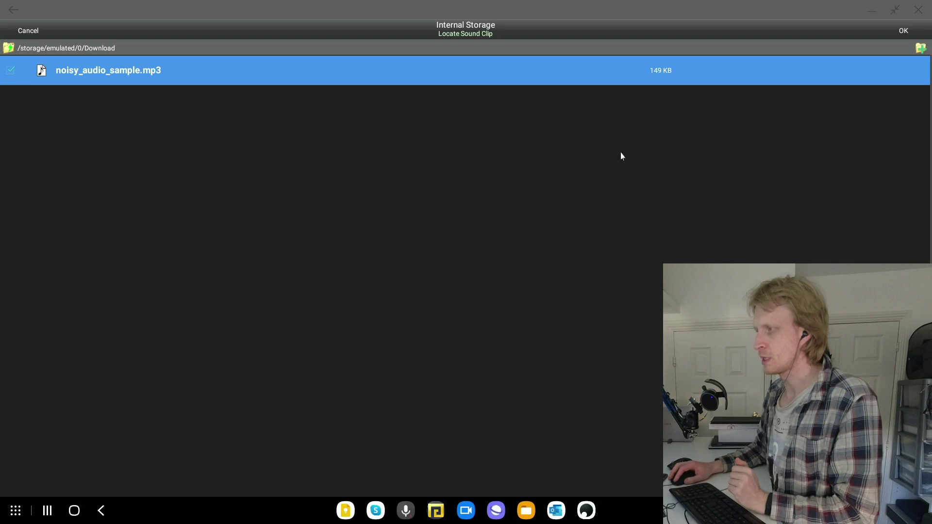
pyautogui.click(903, 31)
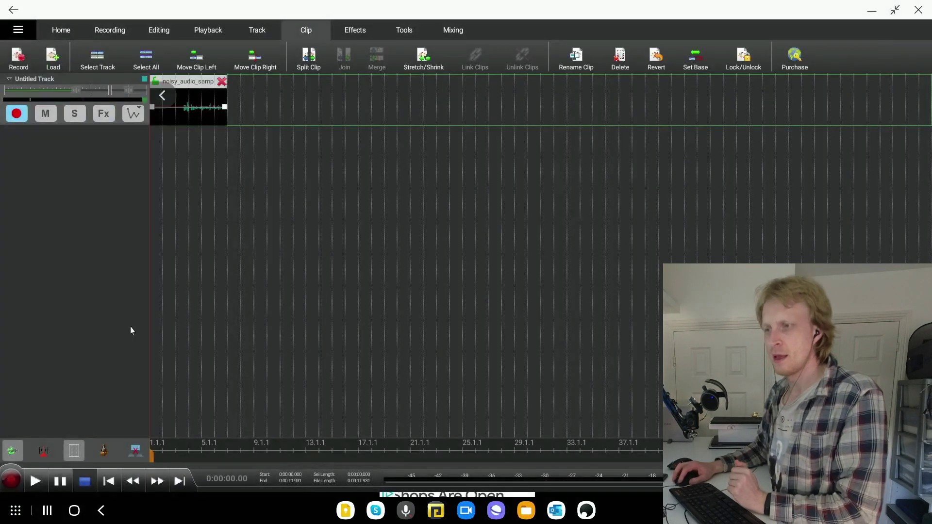
# Step: Play the noisy_audio_sample clip from the start through to 0:00:11.93
pyautogui.click(39, 486)
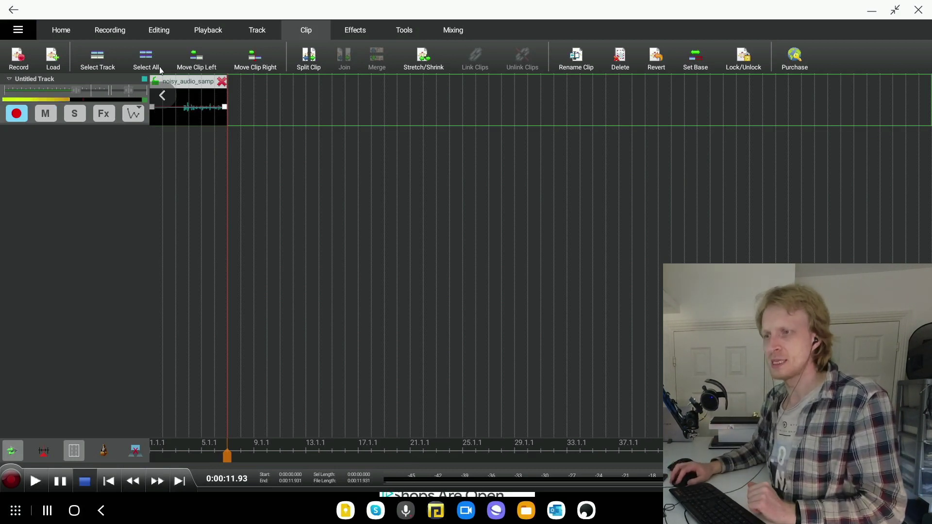
# Step: Step through the Recording, Editing and Playback tools, ending on the Track tools
pyautogui.click(124, 31)
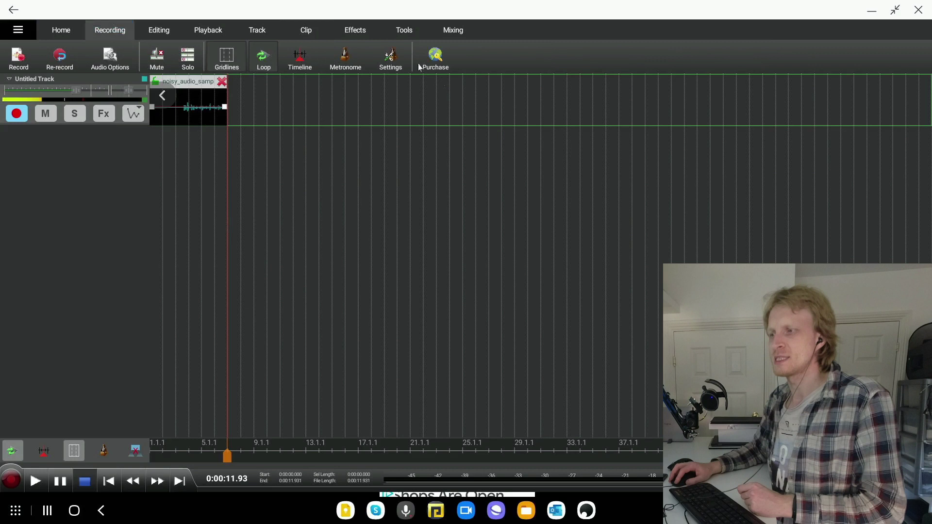
pyautogui.click(160, 34)
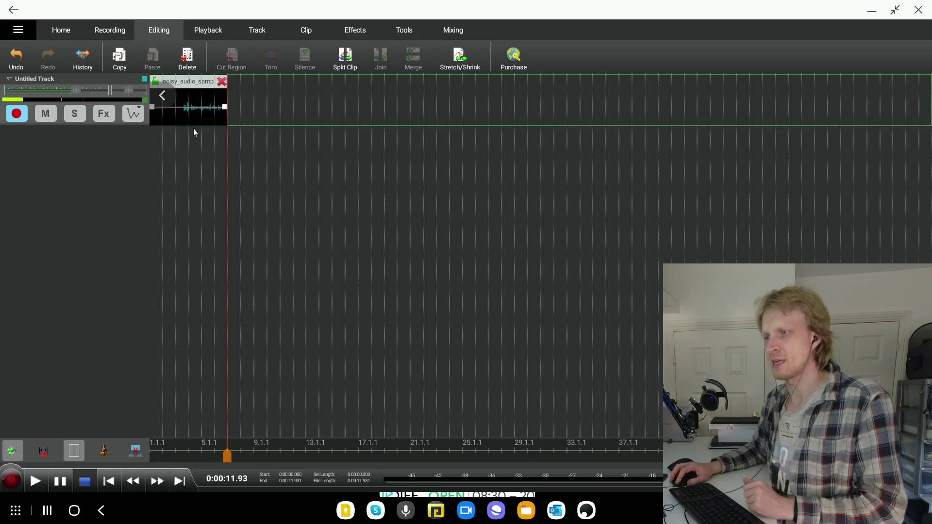
pyautogui.click(218, 30)
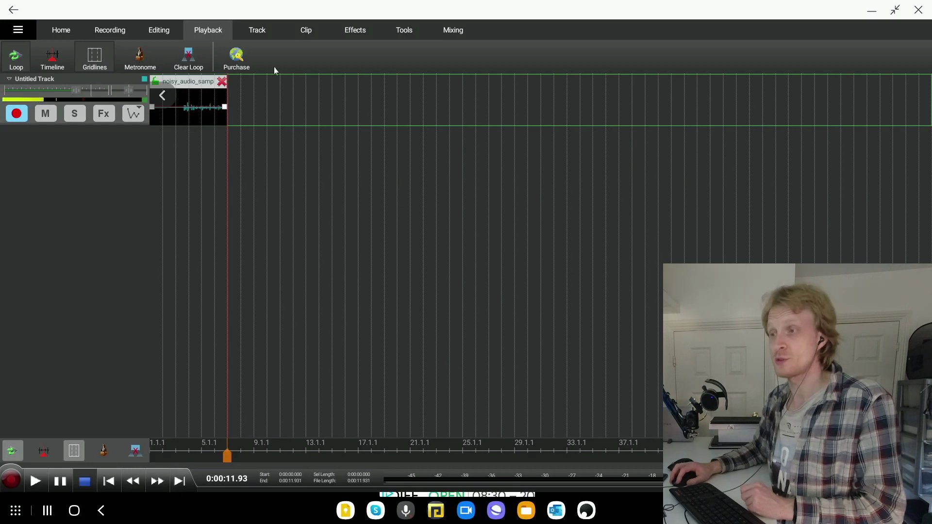
pyautogui.click(259, 30)
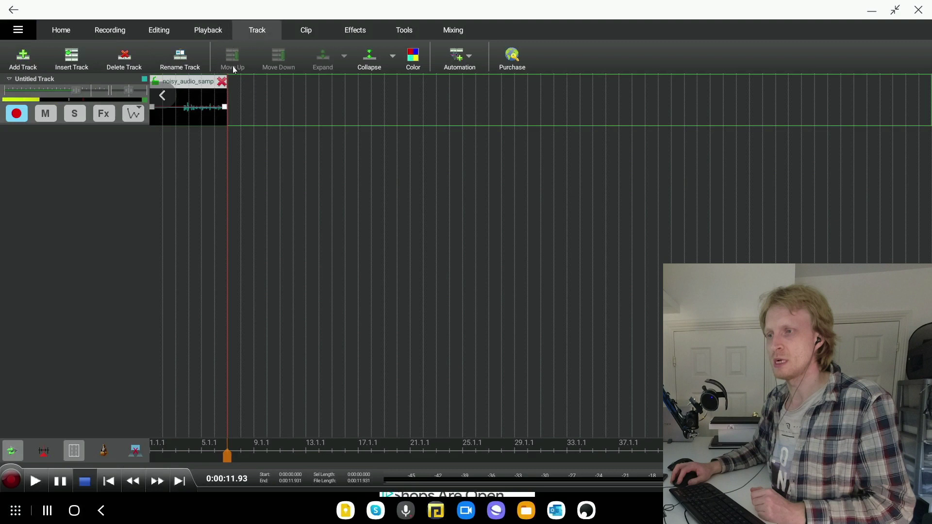
pyautogui.click(292, 33)
pyautogui.click(259, 30)
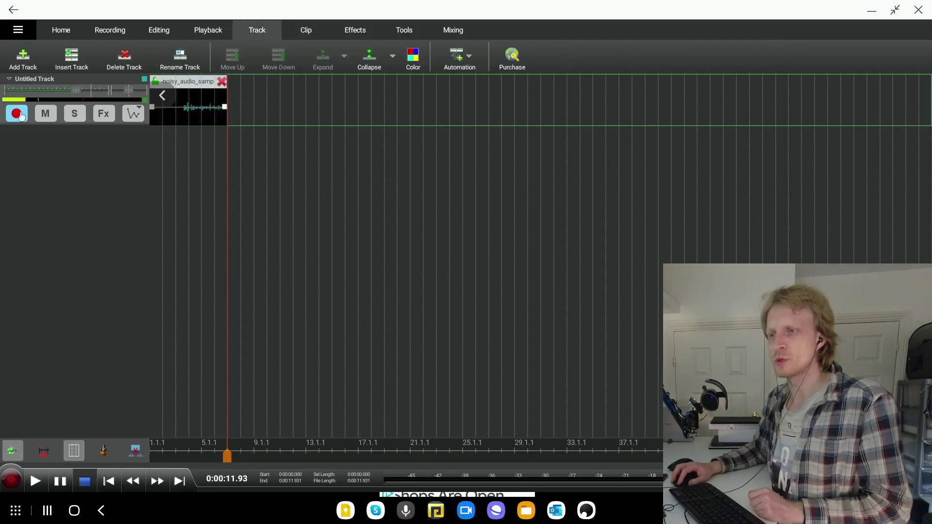
pyautogui.click(23, 57)
pyautogui.click(23, 57)
pyautogui.click(23, 57)
pyautogui.click(23, 57)
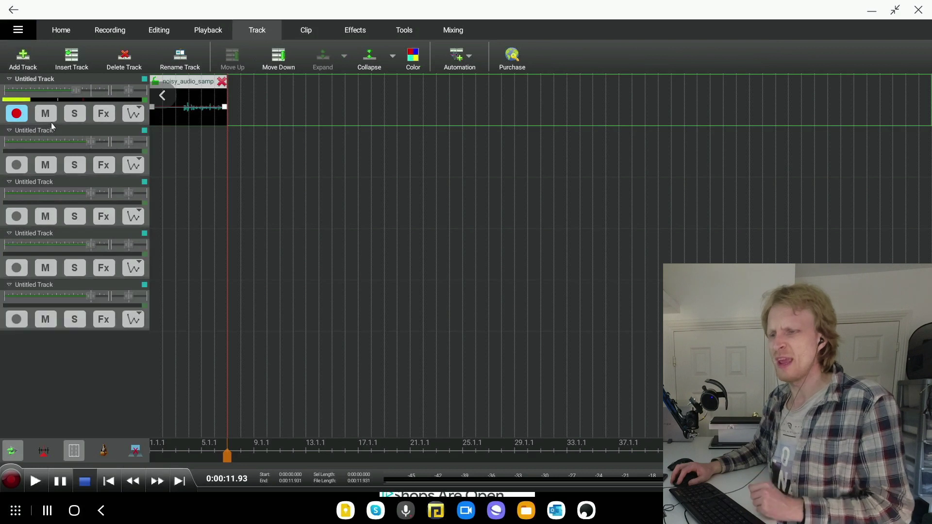
pyautogui.moveTo(91, 141); pyautogui.dragTo(71, 141)
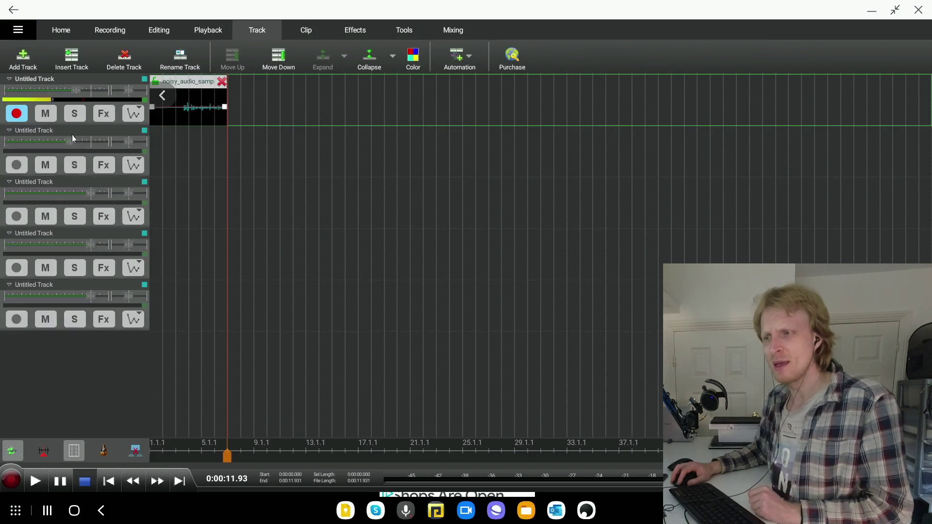
pyautogui.click(71, 133)
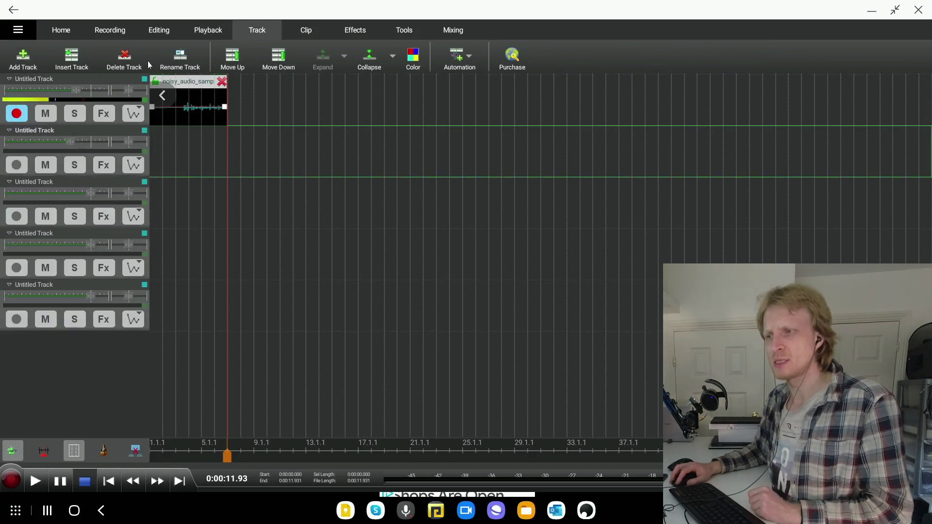
pyautogui.click(126, 58)
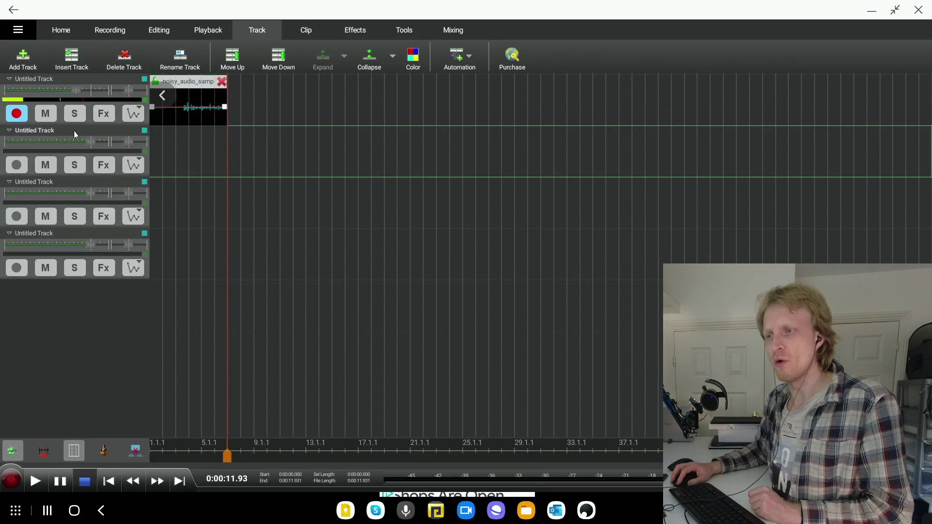
pyautogui.click(125, 59)
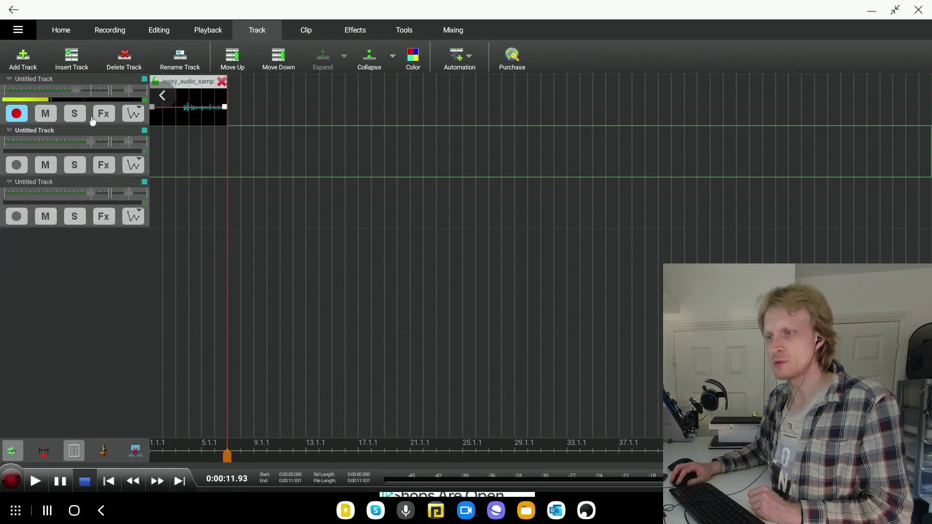
pyautogui.click(123, 59)
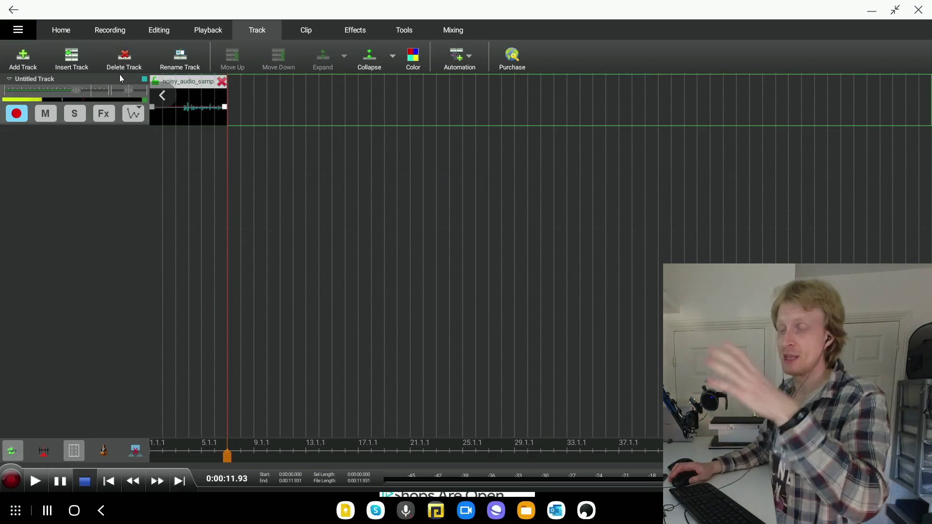
# Step: Rename Untitled Track to 'YT VIDEO', then collapse and re-expand its row
pyautogui.click(156, 63)
pyautogui.hotkey('ctrl', 'shift', 'Left')
pyautogui.hotkey('ctrl', 'shift', 'Left')
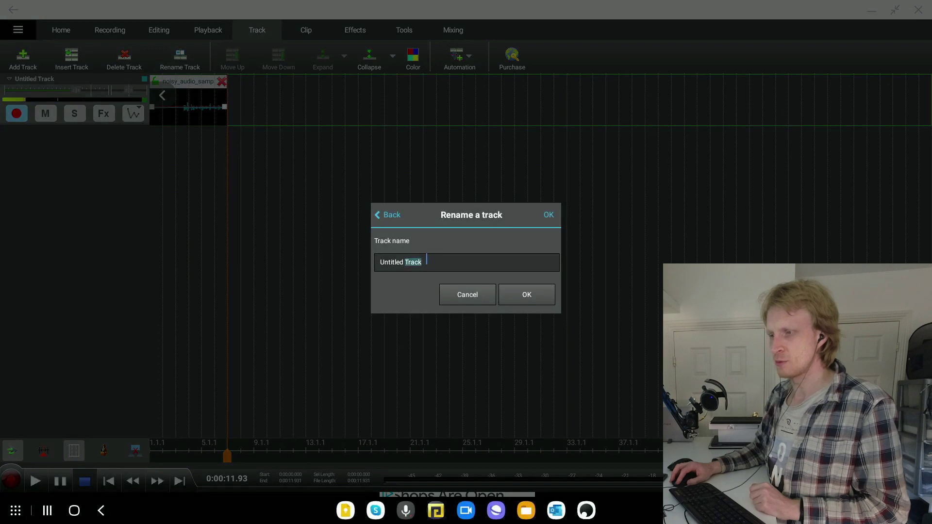
pyautogui.write('YT VIDEPO')
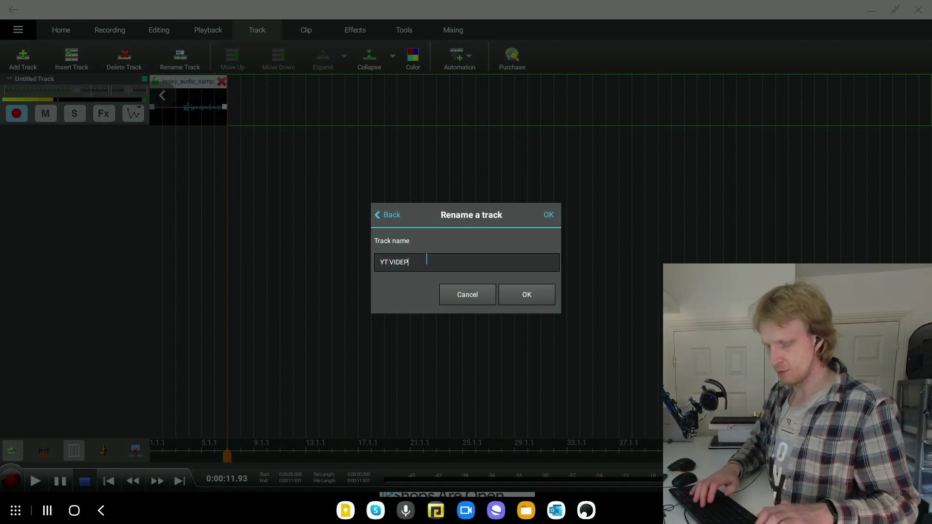
pyautogui.press('BackSpace')
pyautogui.press('BackSpace')
pyautogui.write('O')
pyautogui.click(513, 298)
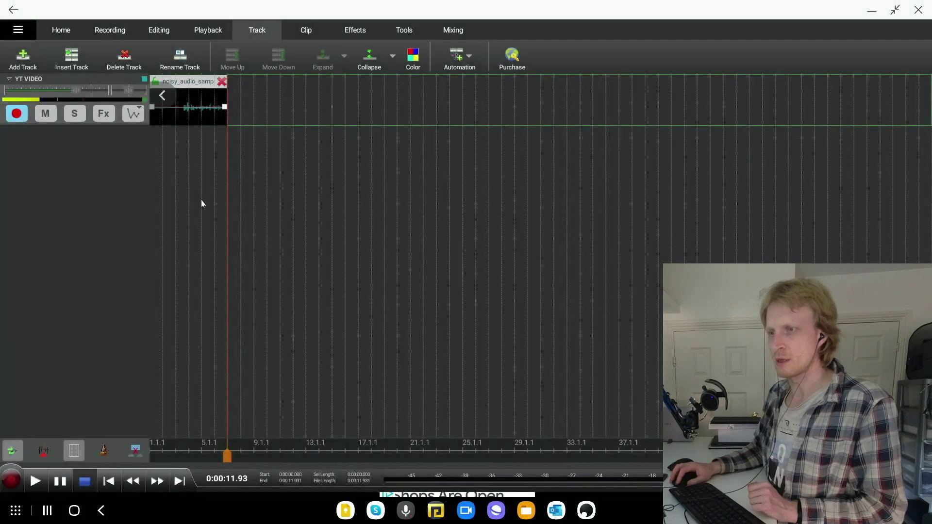
pyautogui.click(8, 79)
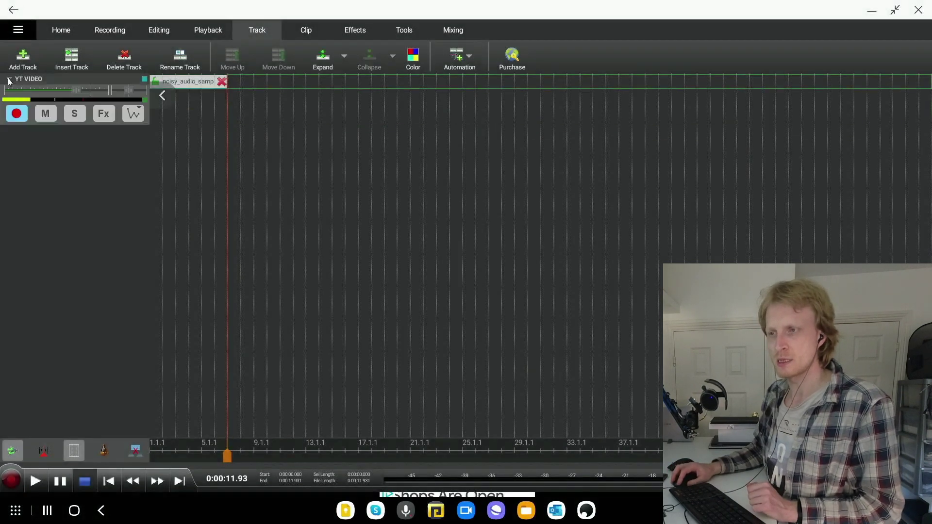
pyautogui.click(9, 80)
# Step: Toggle the YT VIDEO track row and its controls, then switch to the Clip tools
pyautogui.click(9, 79)
pyautogui.click(8, 79)
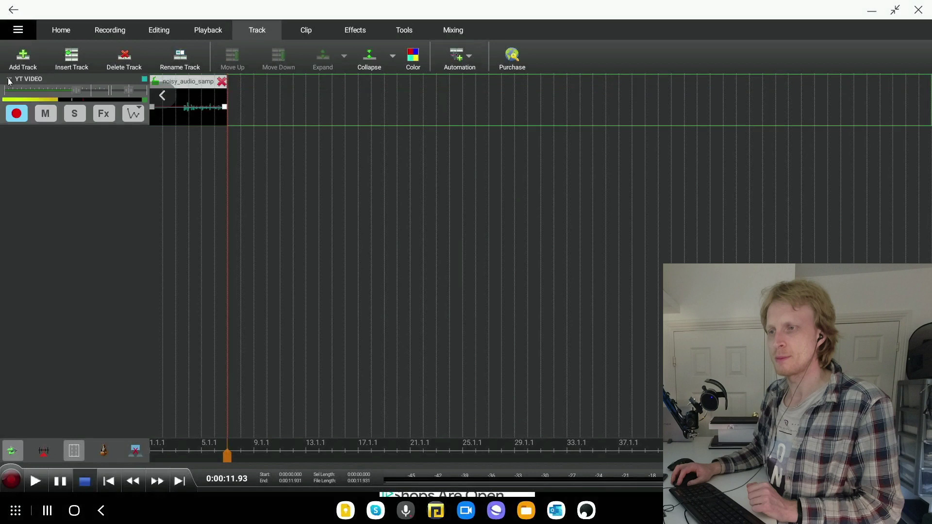
pyautogui.click(9, 79)
pyautogui.click(8, 79)
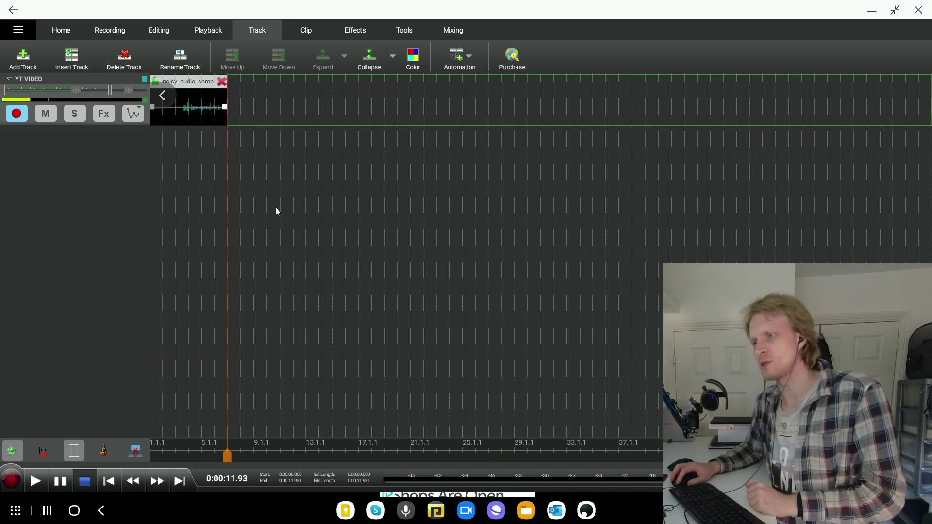
pyautogui.click(370, 58)
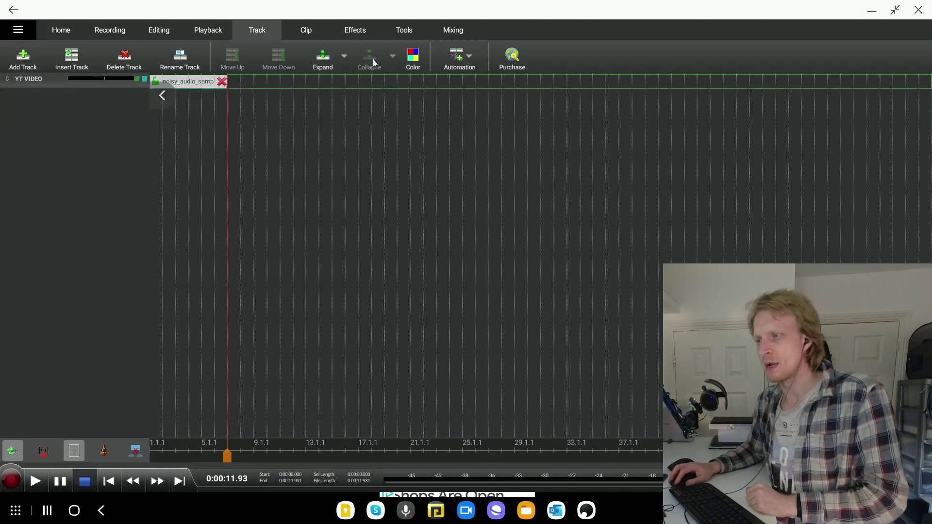
pyautogui.click(314, 56)
pyautogui.click(297, 32)
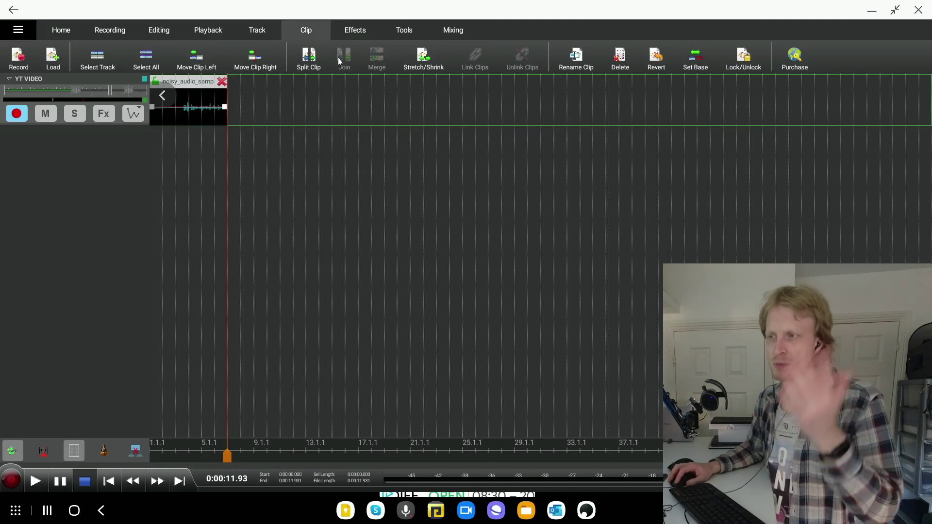
# Step: View the equalizer types and scroll the YT VIDEO Effect Chain list, then leave without adding effects
pyautogui.click(360, 33)
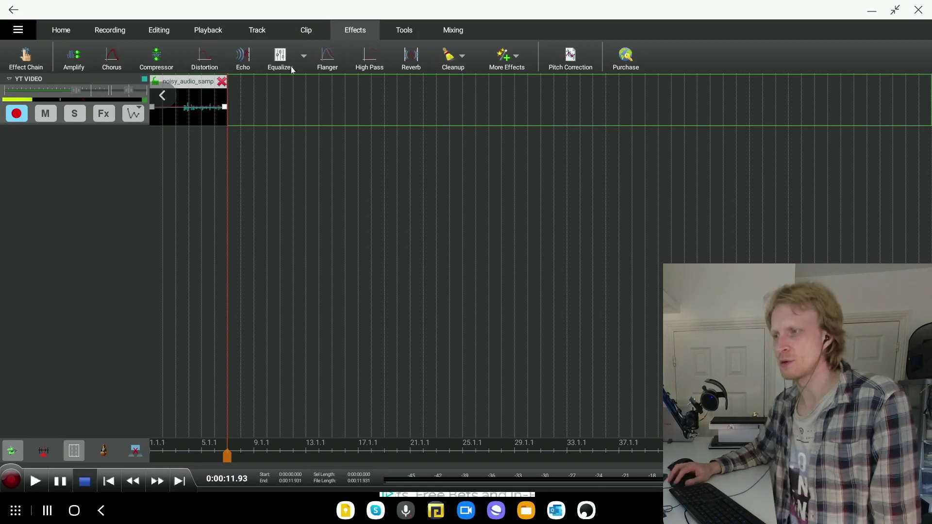
pyautogui.click(305, 59)
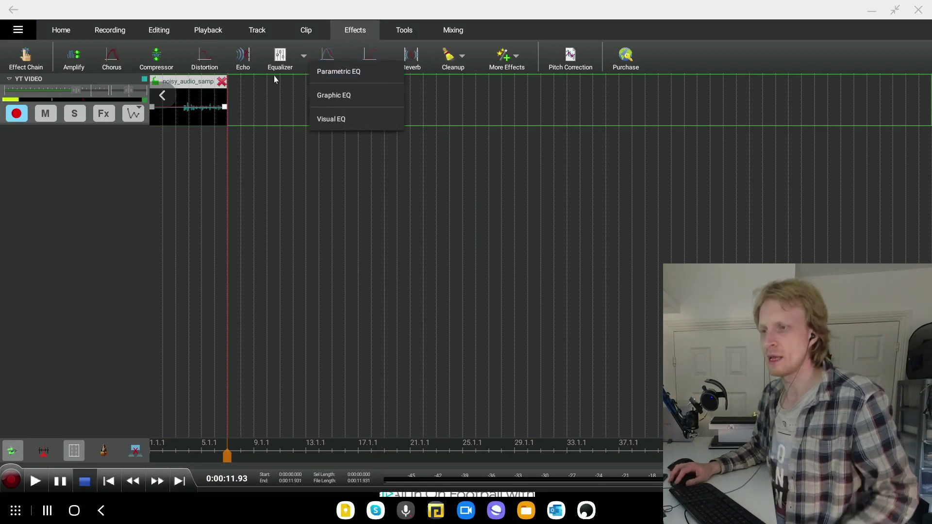
pyautogui.click(22, 58)
pyautogui.click(22, 58)
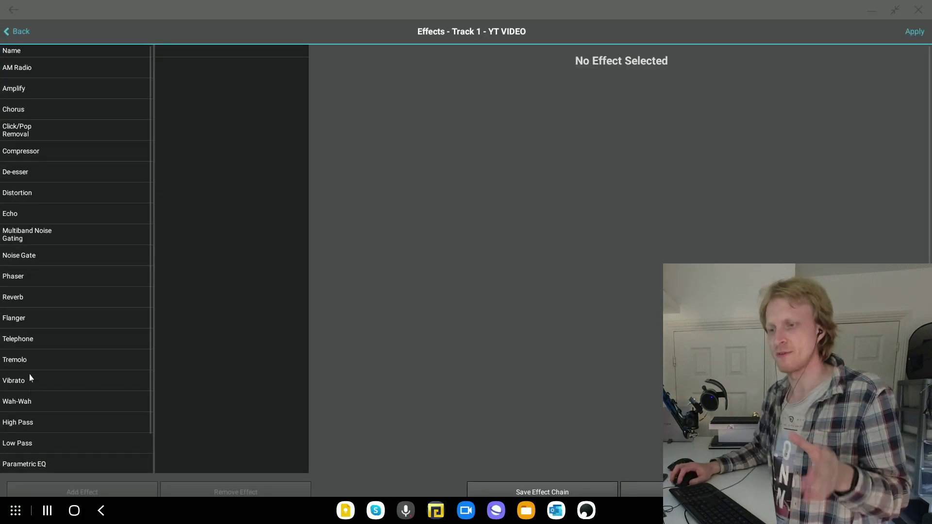
pyautogui.scroll(-2, 48, 359)
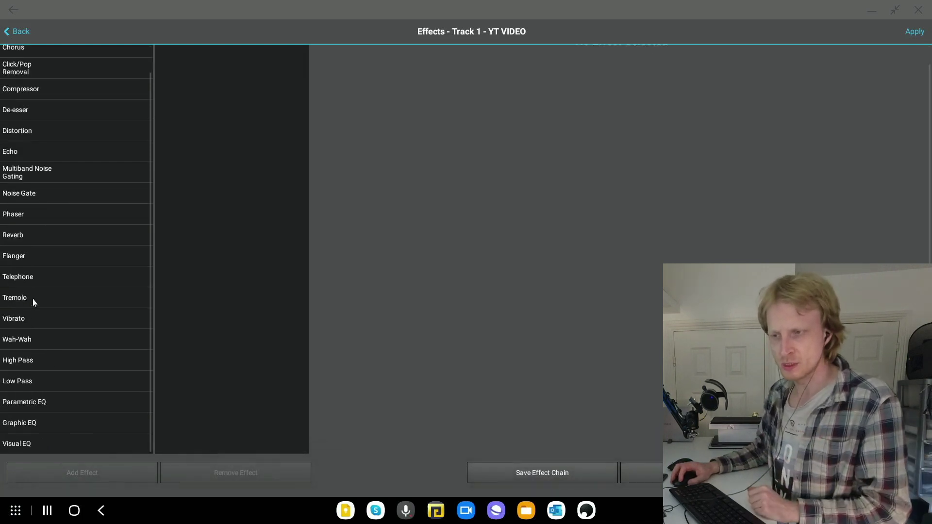
pyautogui.scroll(1, 34, 279)
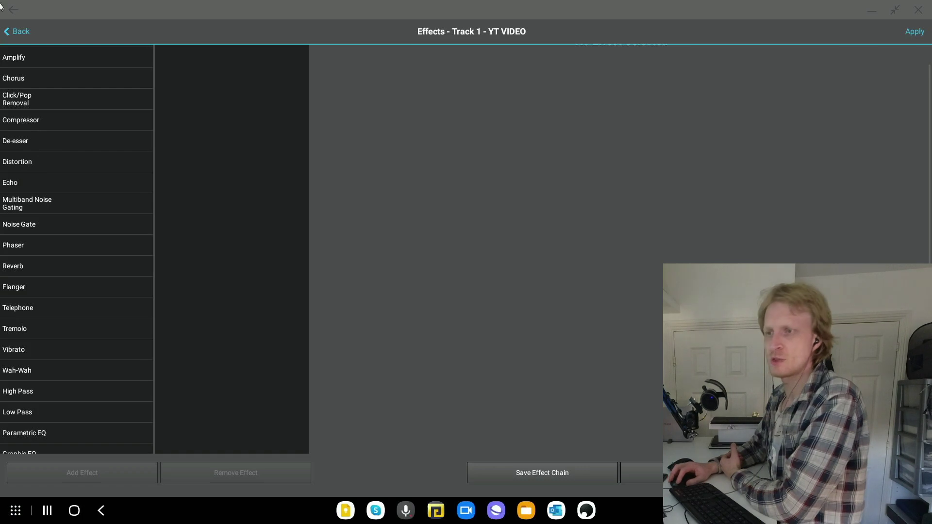
pyautogui.click(14, 30)
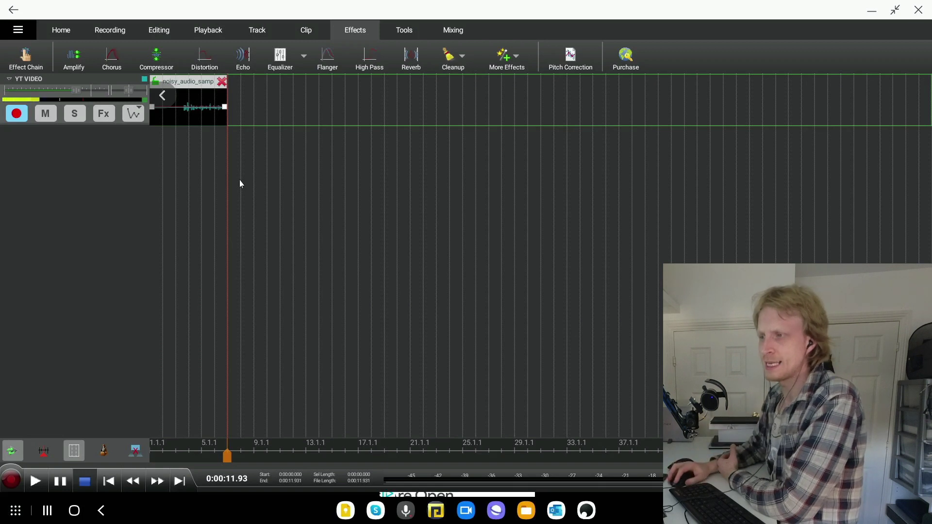
# Step: Show the clip tools and select a stretch of the noisy_audio_sample clip on the YT VIDEO track
pyautogui.click(409, 33)
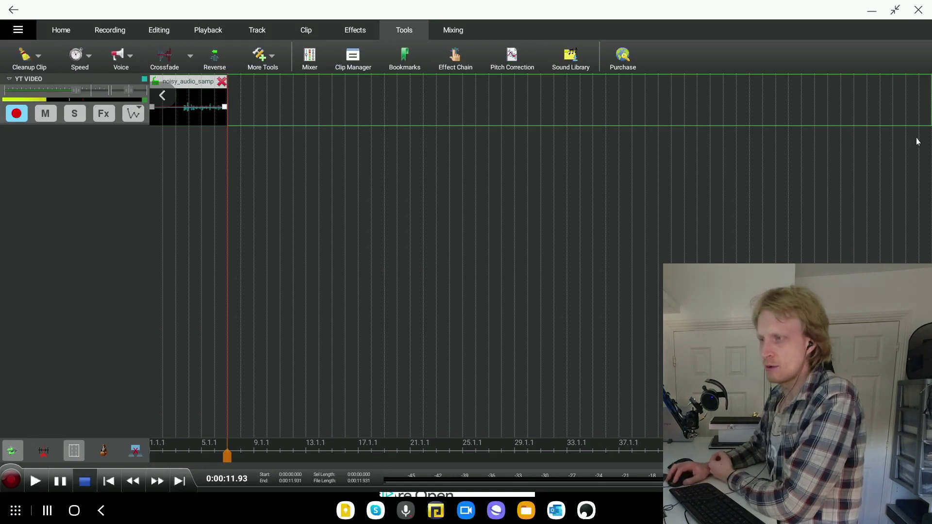
pyautogui.scroll(3, 333, 292)
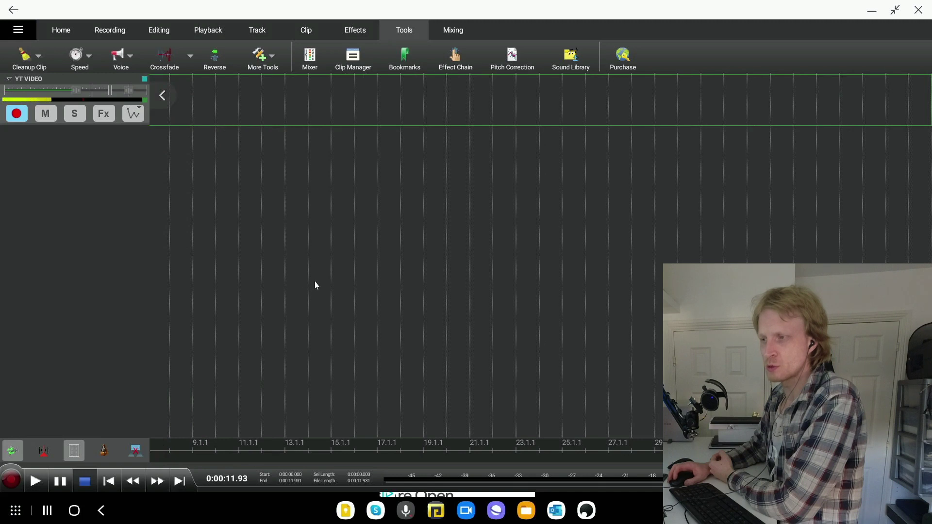
pyautogui.scroll(-2, 315, 284)
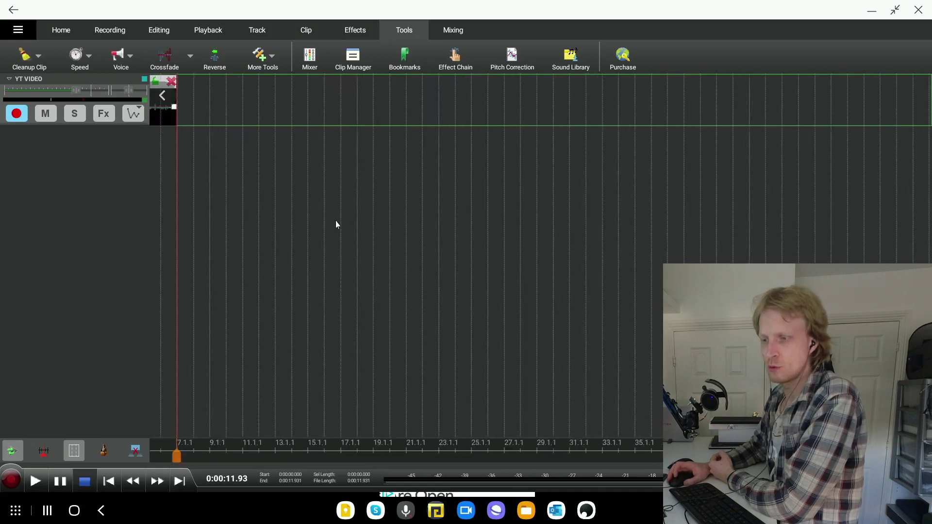
pyautogui.scroll(-2, 340, 229)
pyautogui.scroll(2, 531, 250)
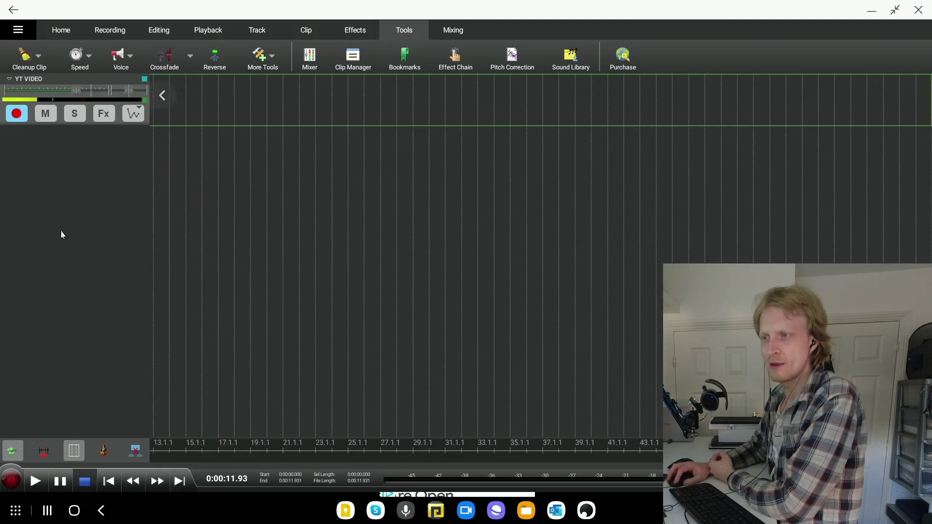
pyautogui.scroll(3, 476, 207)
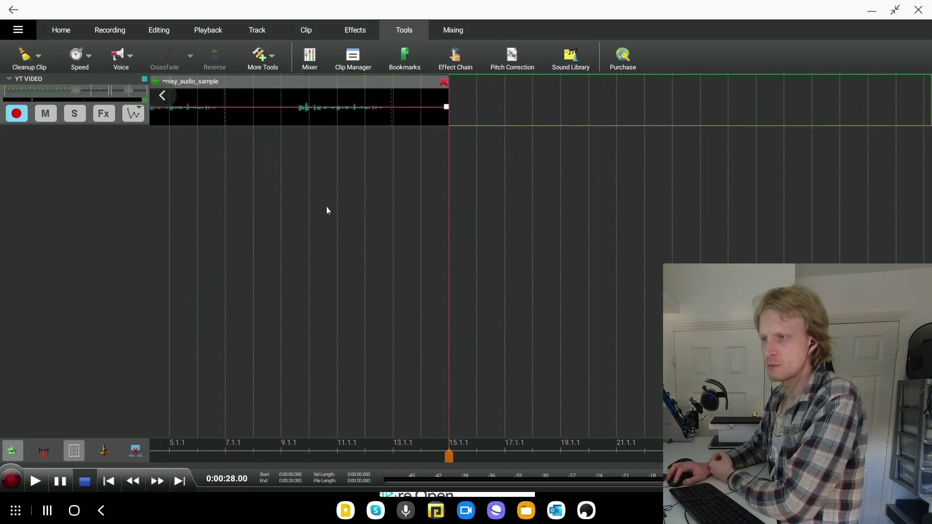
pyautogui.moveTo(339, 212); pyautogui.dragTo(553, 234)
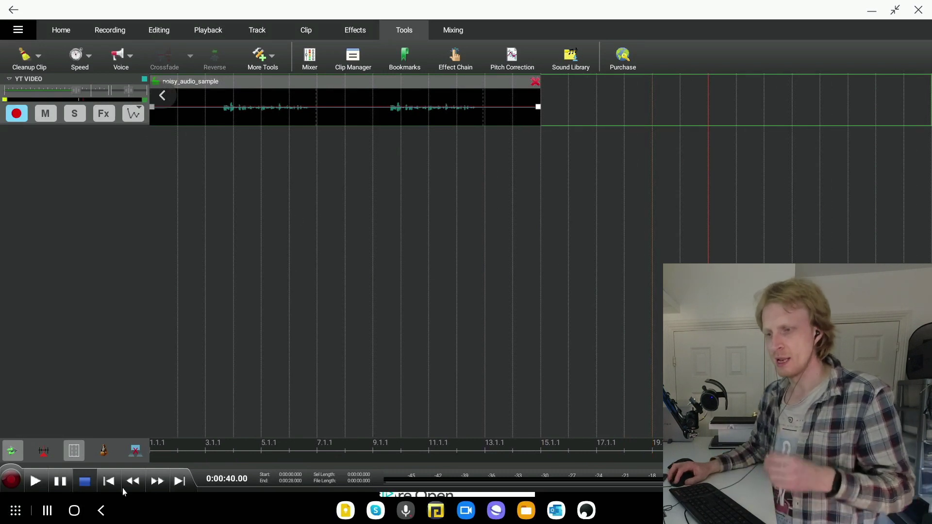
# Step: Play noisy_audio_sample from 0:00:00.00 twice to hear the background noise, stopping each time
pyautogui.click(105, 482)
pyautogui.click(36, 481)
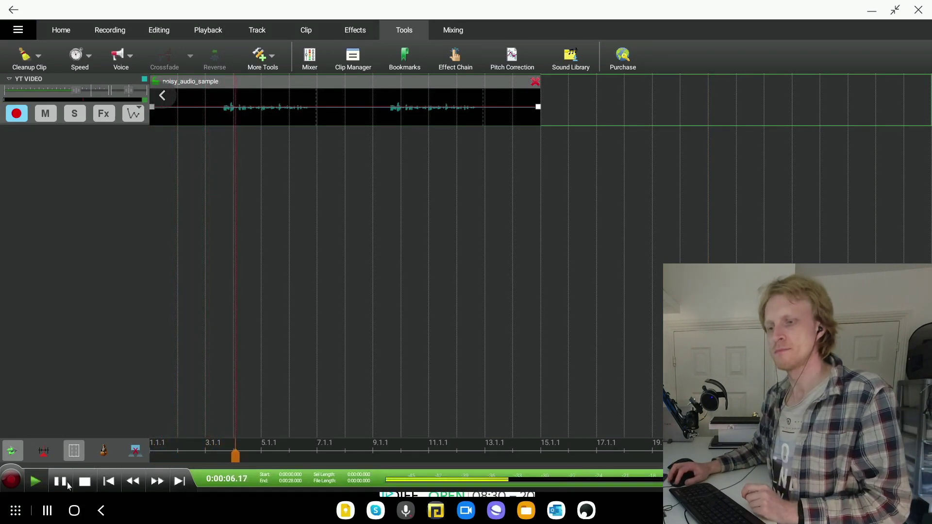
pyautogui.press('space')
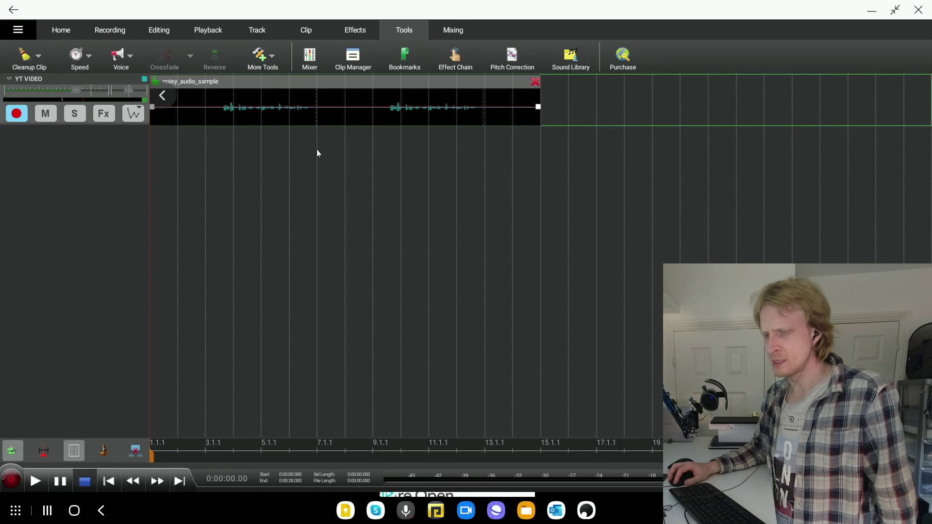
pyautogui.click(42, 480)
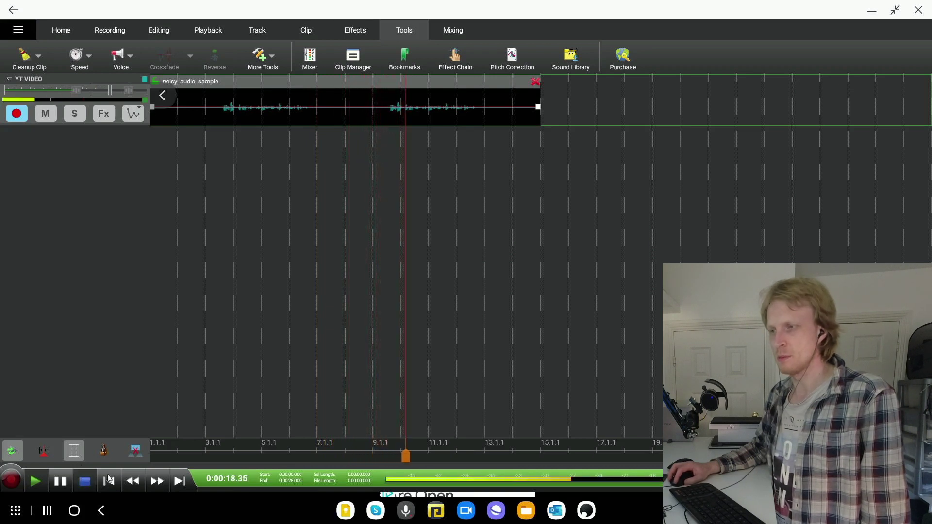
pyautogui.press('space')
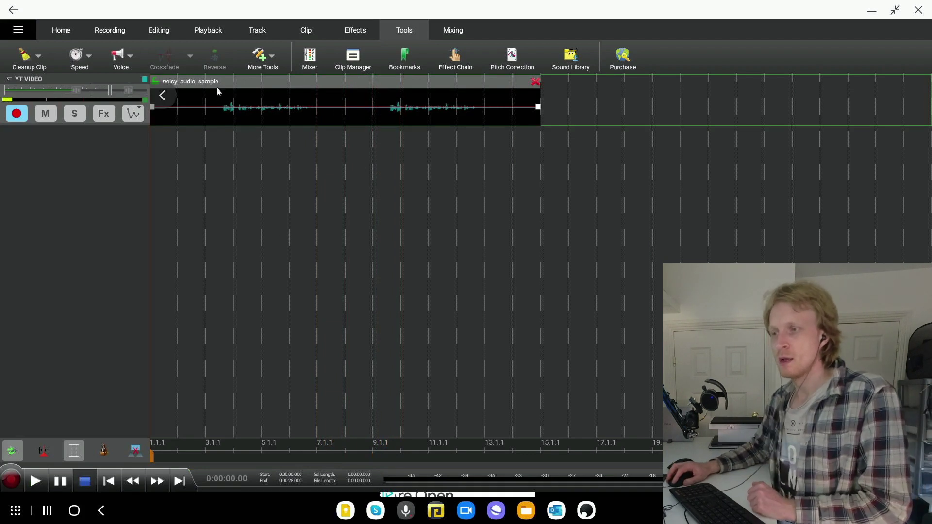
# Step: Select the silent lead-in before the speech and use Cleanup Clip's Grab Noise Sample from Selected Area
pyautogui.moveTo(214, 110)
pyautogui.mouseDown()
pyautogui.moveTo(184, 124)
pyautogui.moveTo(217, 124)
pyautogui.moveTo(210, 105)
pyautogui.moveTo(139, 95)
pyautogui.mouseUp()
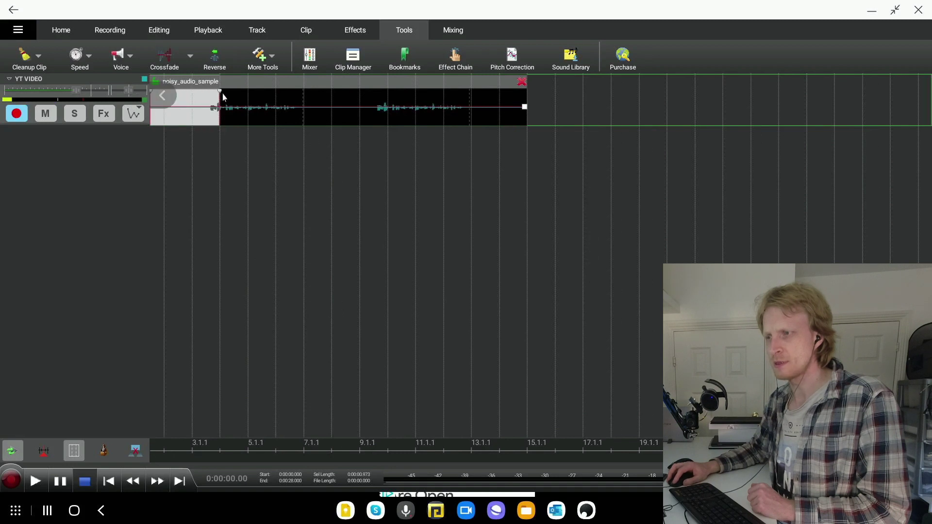
pyautogui.moveTo(221, 92); pyautogui.dragTo(207, 95)
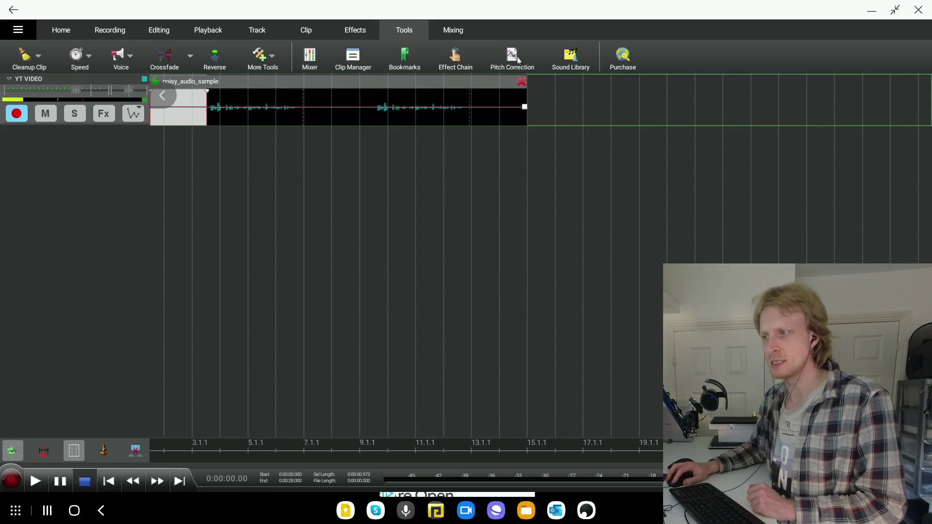
pyautogui.click(41, 62)
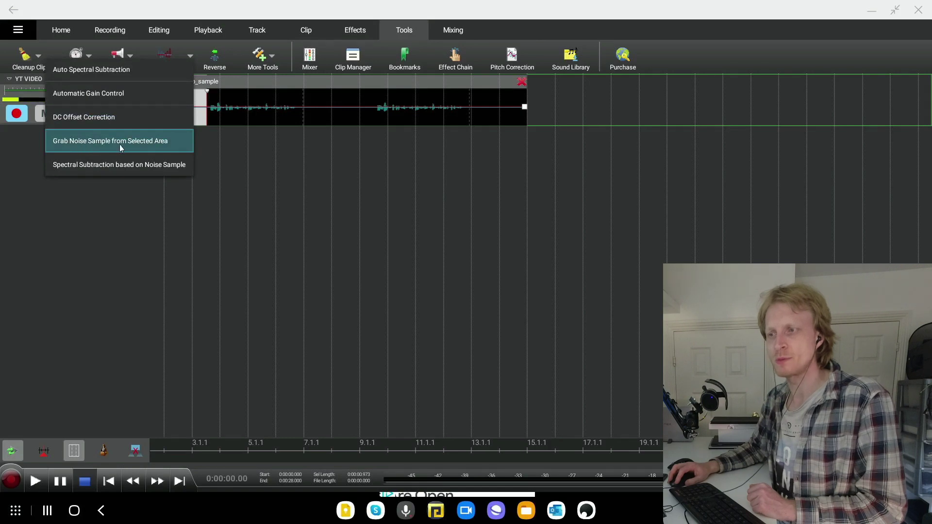
pyautogui.click(141, 144)
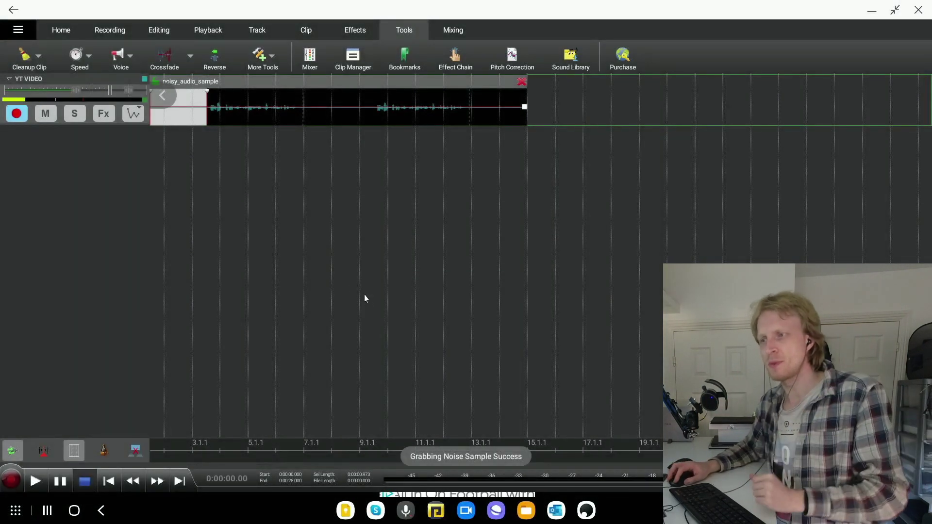
pyautogui.click(314, 261)
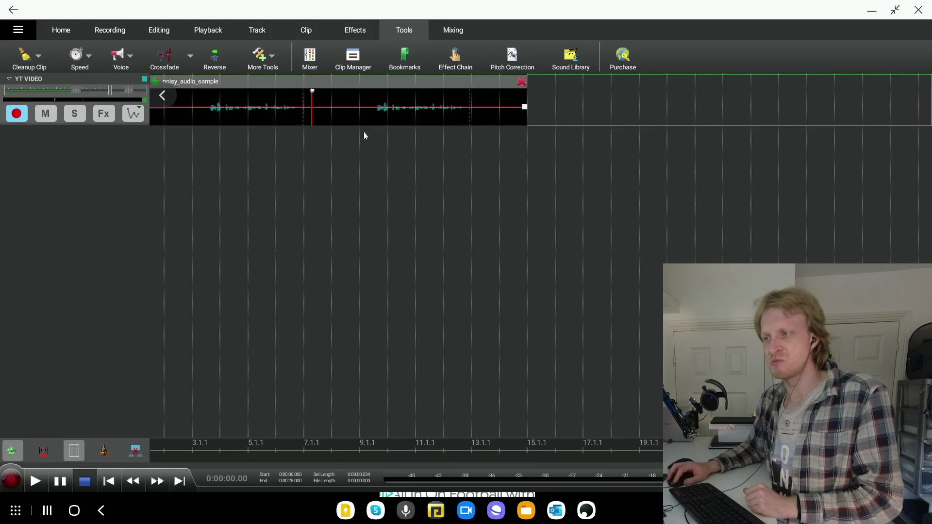
# Step: Apply Spectral Subtraction based on Noise Sample from the Cleanup Clip list
pyautogui.click(39, 55)
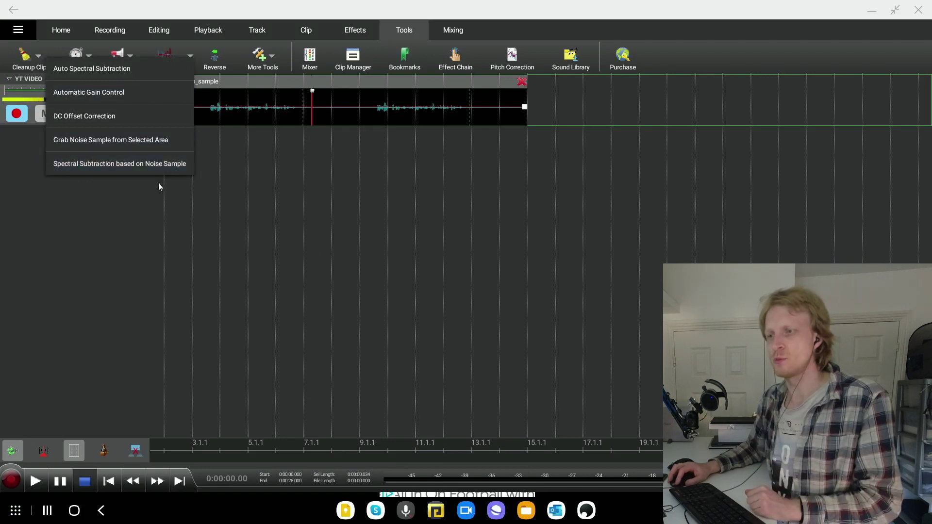
pyautogui.click(98, 167)
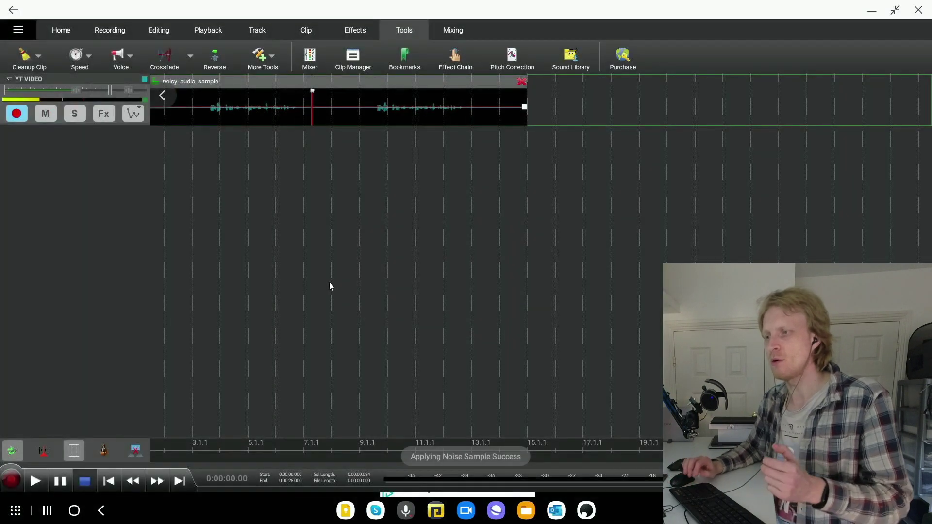
pyautogui.click(364, 106)
# Step: Delete the accidental envelope point on the noisy_audio_sample clip
pyautogui.scroll(-1, 378, 175)
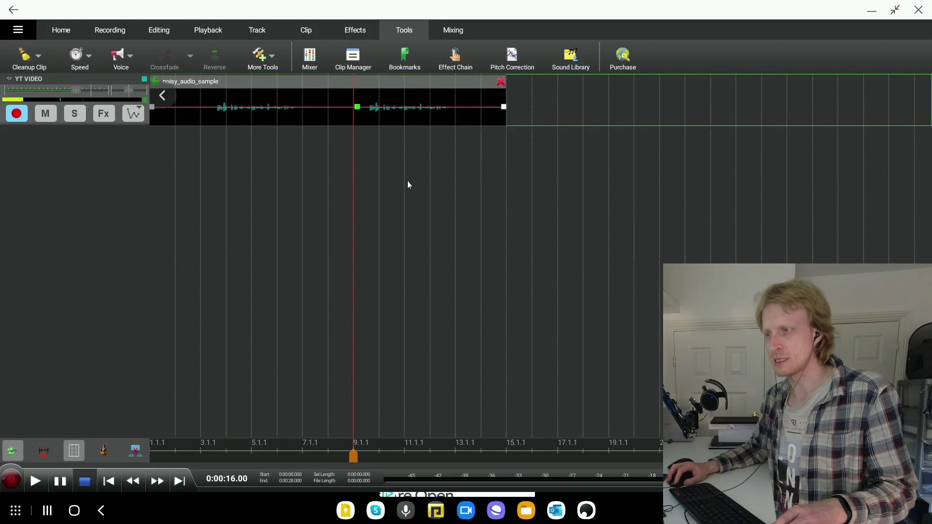
pyautogui.press('Delete')
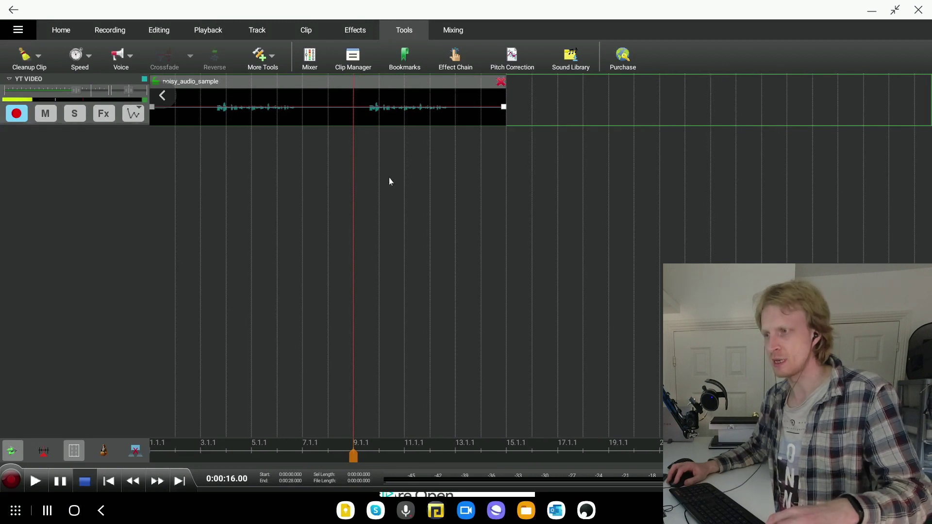
pyautogui.click(648, 161)
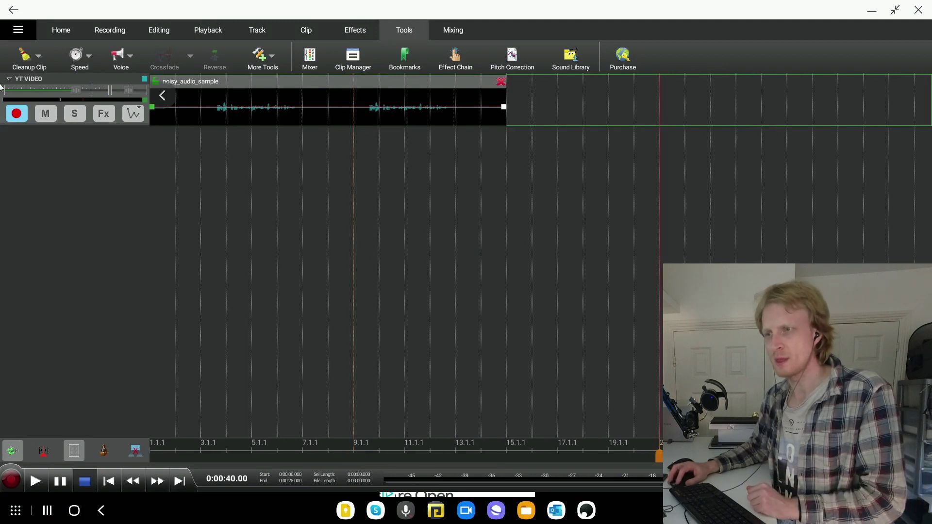
# Step: Select the whole noisy_audio_sample clip and bring up the Cleanup Clip list again
pyautogui.click(42, 63)
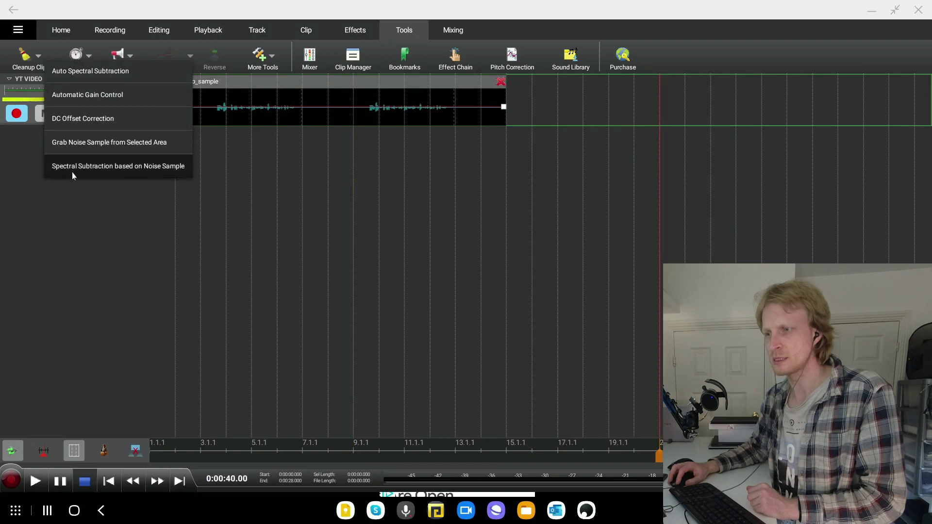
pyautogui.click(126, 169)
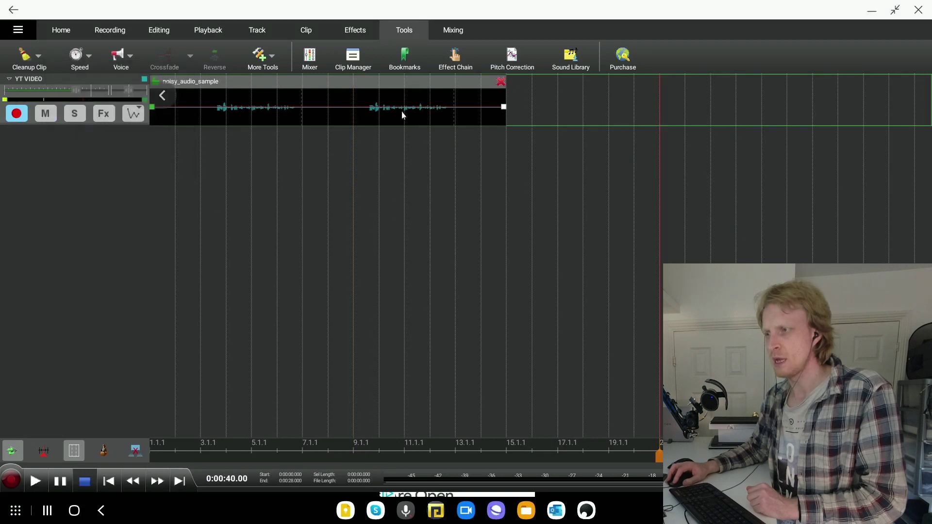
pyautogui.click(380, 83)
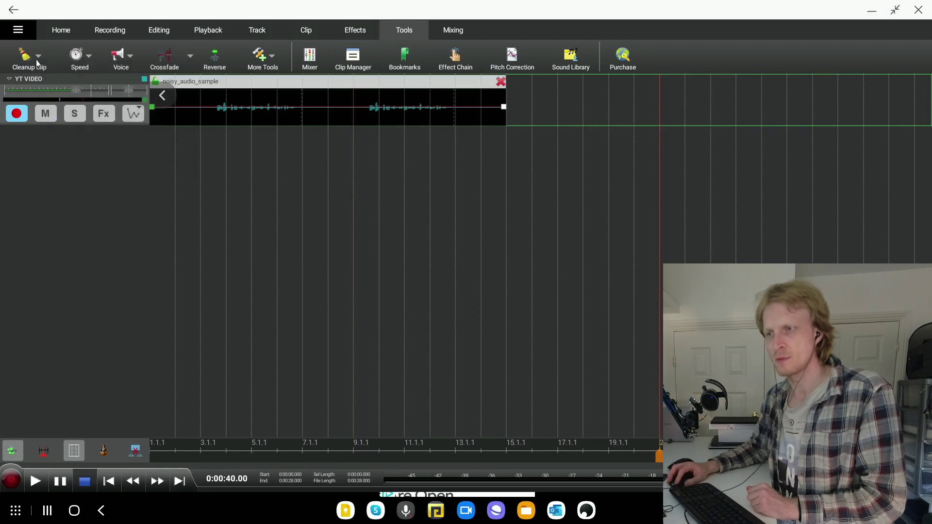
pyautogui.click(36, 60)
# Step: Choose Spectral Subtraction based on Noise Sample for the selected noisy_audio_sample clip
pyautogui.click(48, 165)
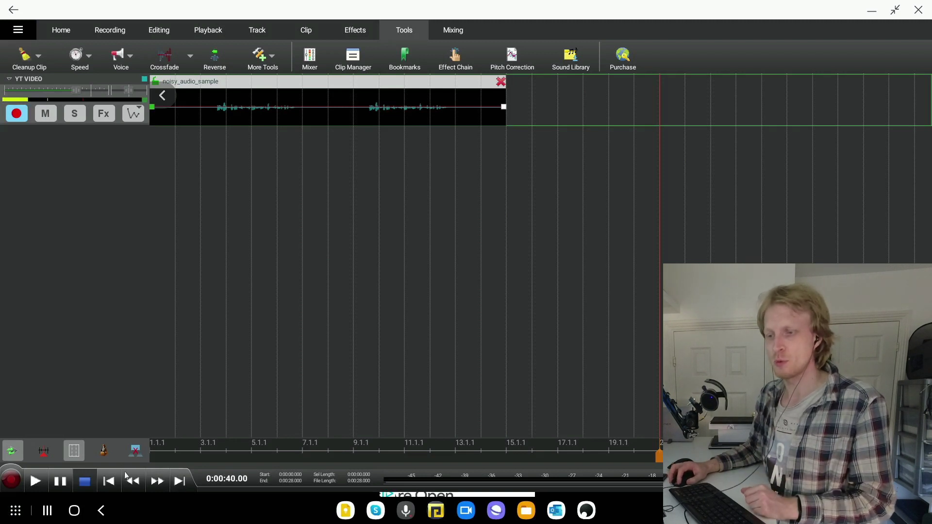
# Step: Play the noise-reduced noisy_audio_sample clip from 0:00:00.00, then stop playback
pyautogui.click(108, 482)
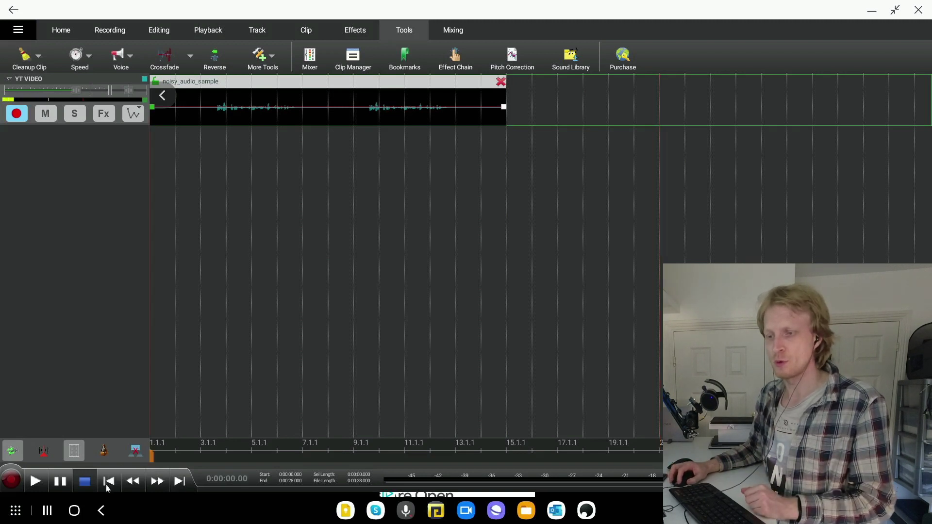
pyautogui.click(36, 484)
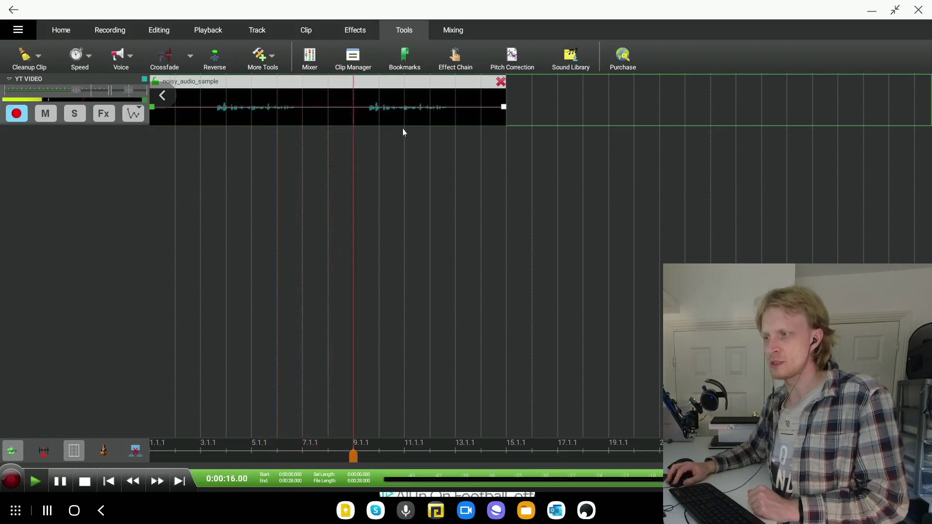
pyautogui.click(85, 481)
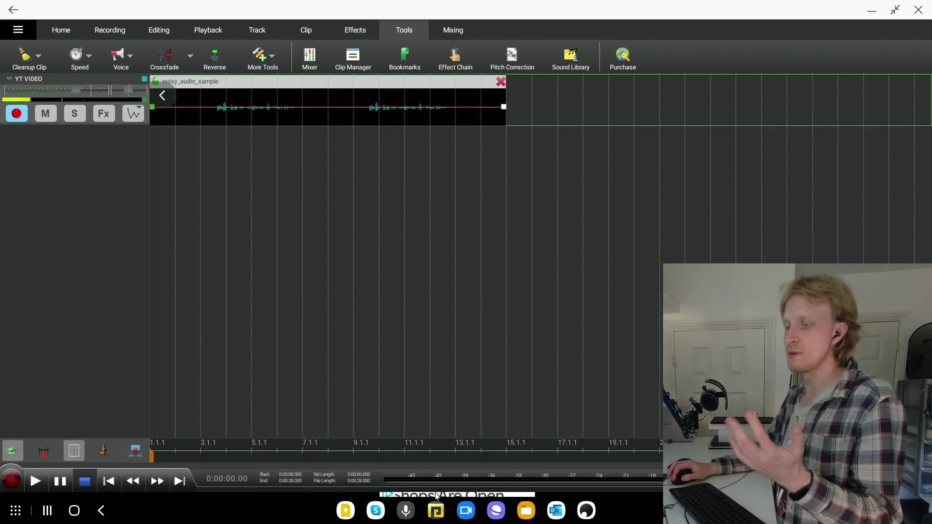
# Step: Show the Effects ribbon with Amplify, Compressor, Equalizer, Reverb and Cleanup
pyautogui.click(354, 31)
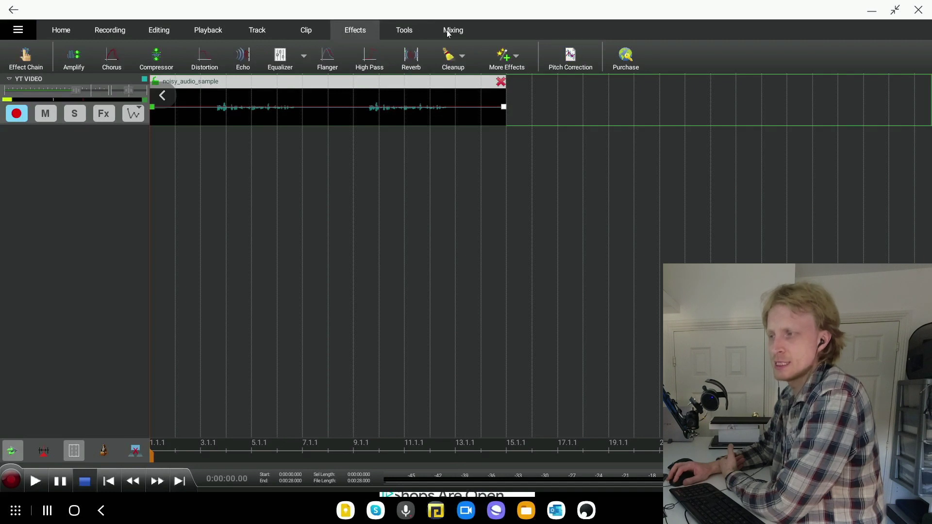